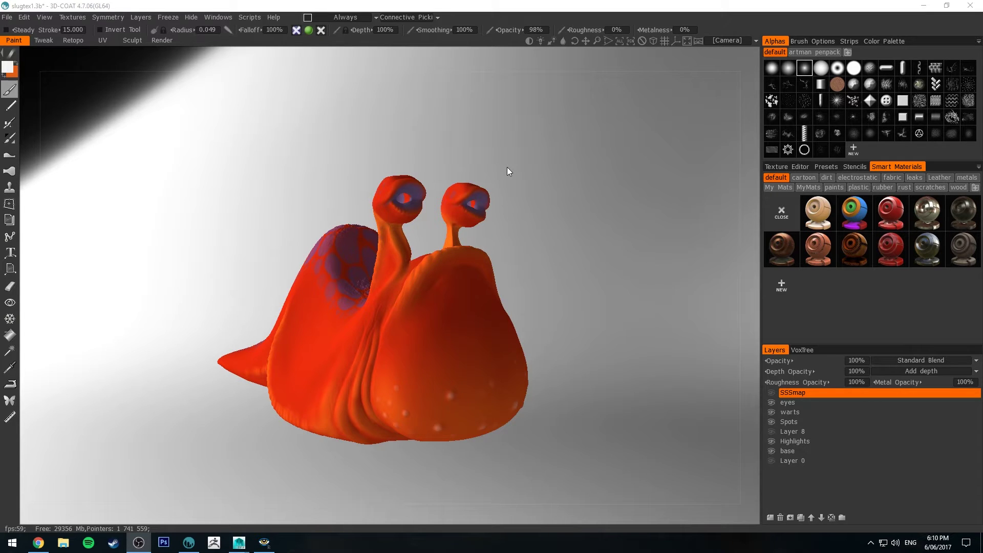
- Orbit the 3D-Coat view to look at the slug from several angles
click(556, 178)
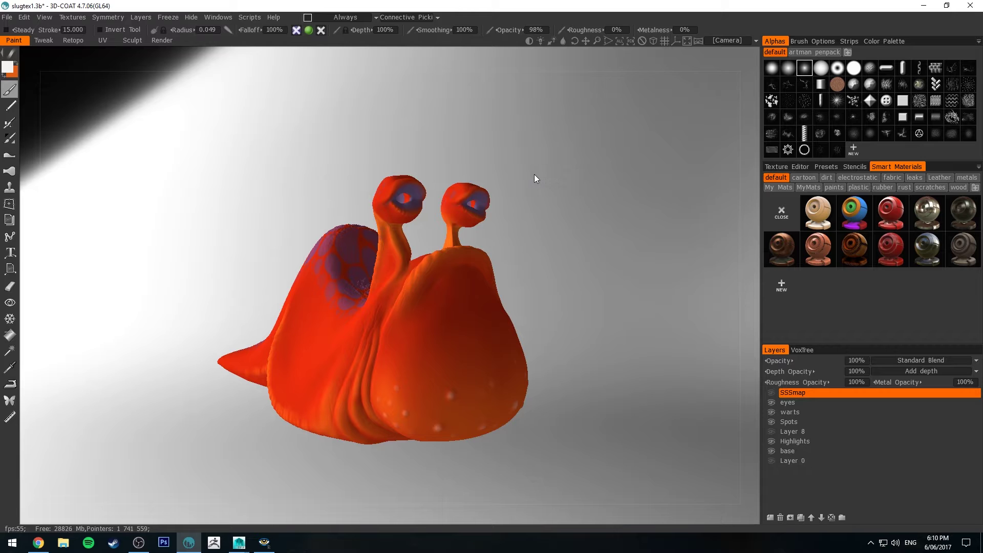
mouse_move(514, 165)
middle_down()
mouse_move(520, 173)
mouse_move(532, 161)
mouse_move(508, 158)
mouse_move(533, 170)
mouse_move(520, 182)
middle_up()
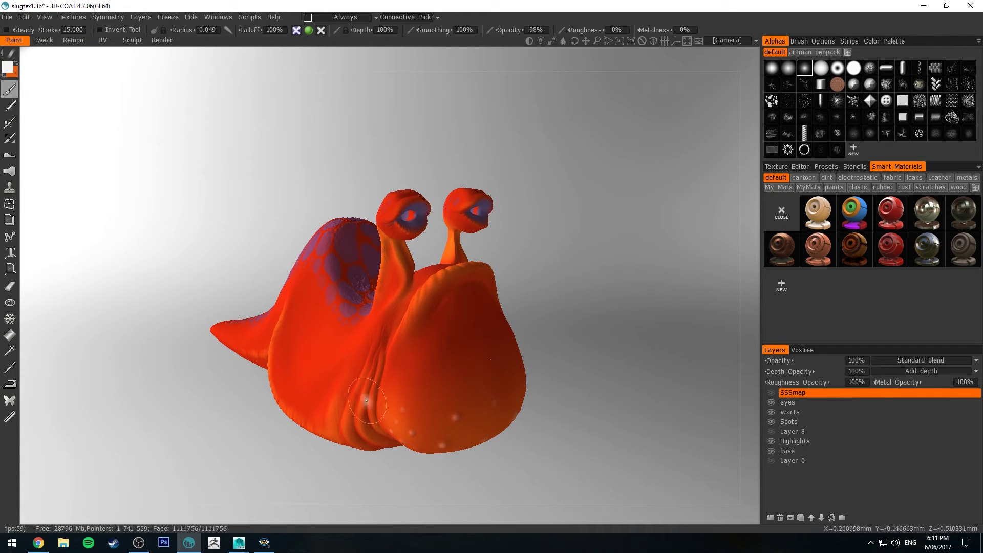
drag(182, 226, 188, 217)
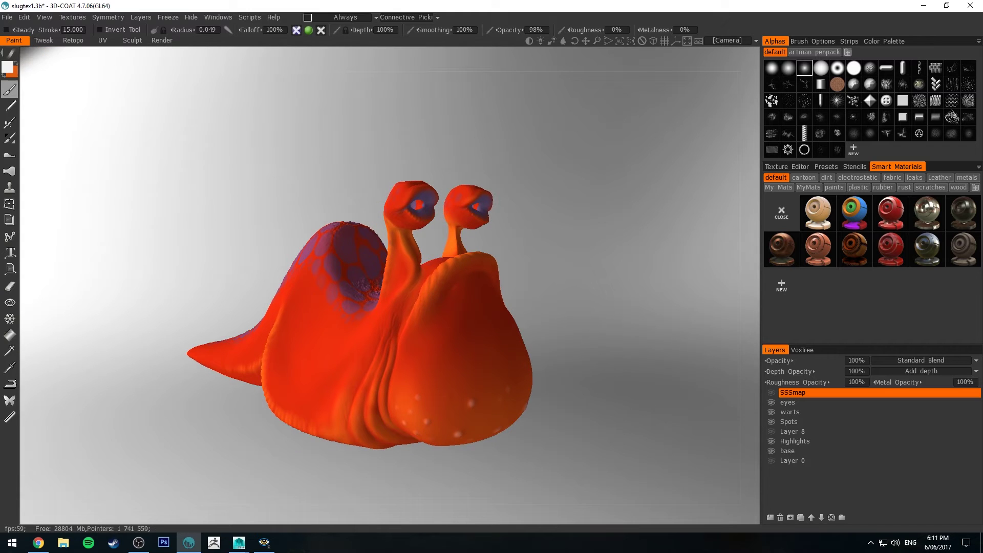
drag(624, 349, 622, 332)
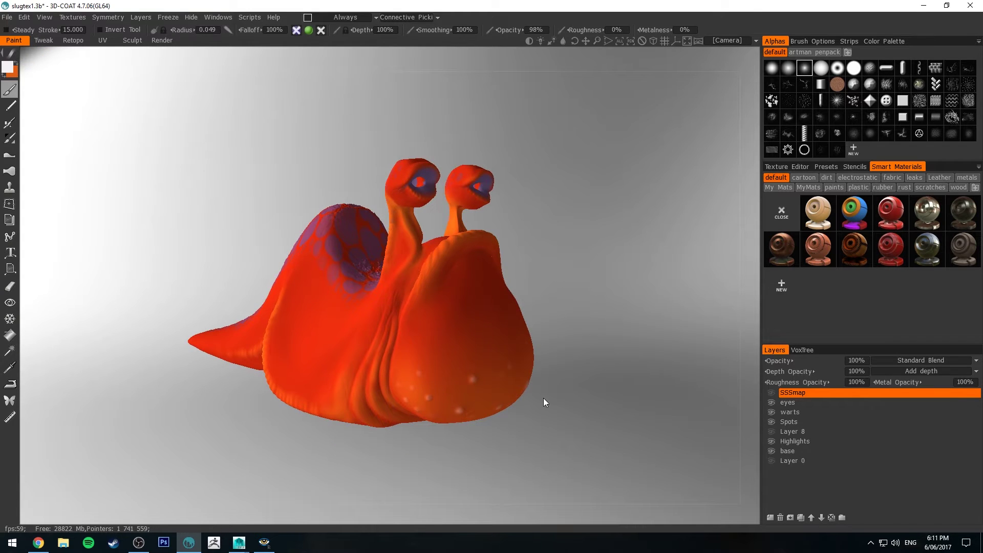
- Hide the eyes, warts, Spots and base colour layers and show Highlights, keeping SSSmap visible
click(771, 403)
click(772, 412)
click(772, 412)
click(771, 422)
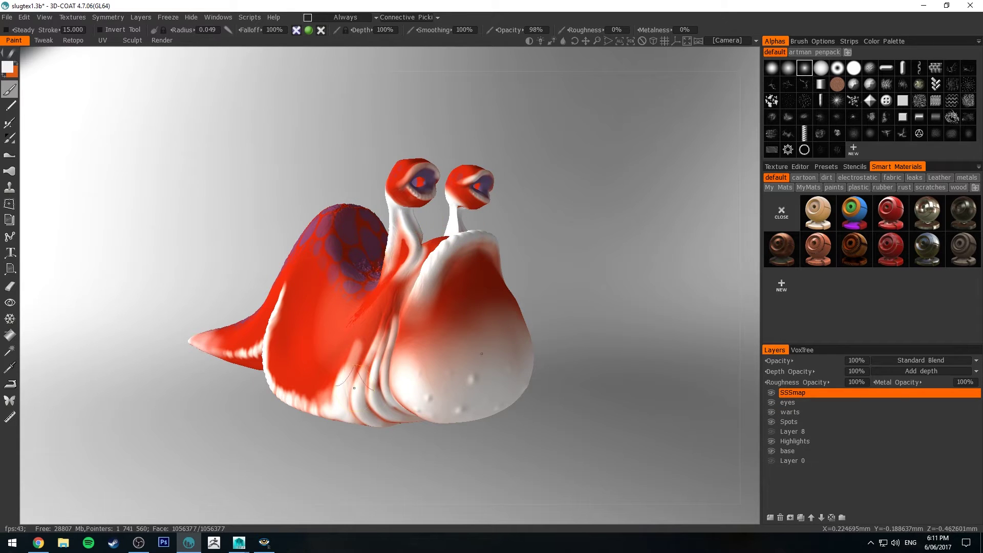
right_drag(528, 153, 549, 158)
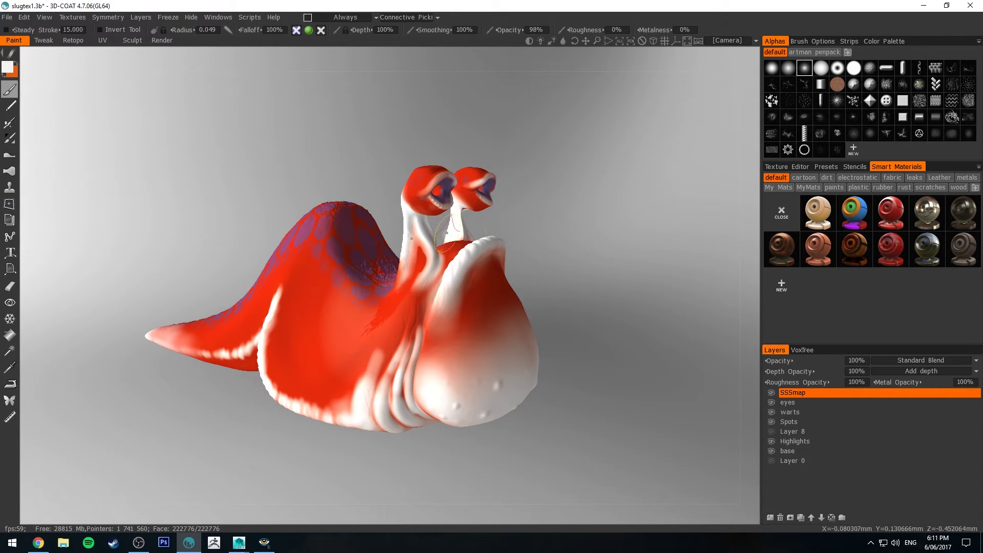
click(772, 422)
click(771, 441)
click(772, 451)
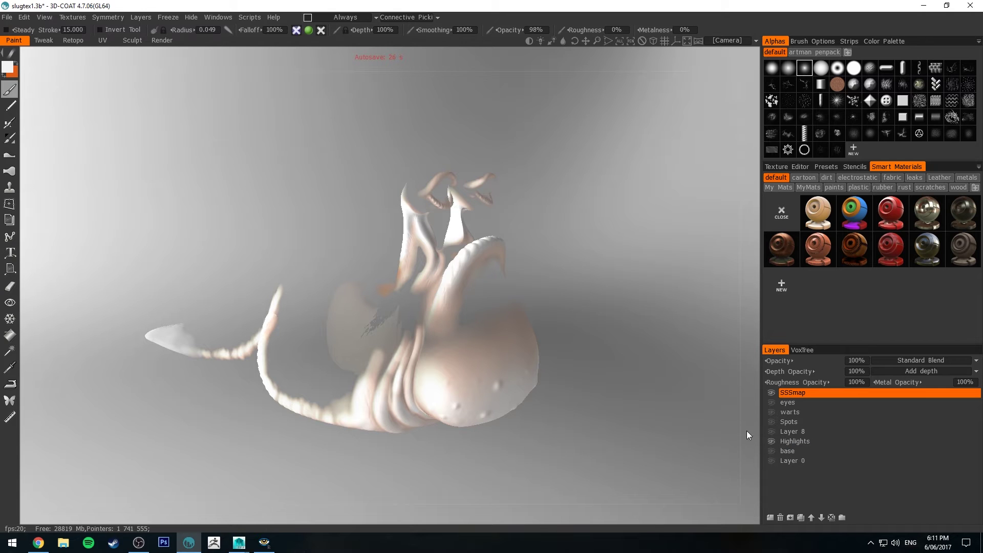
drag(585, 238, 243, 189)
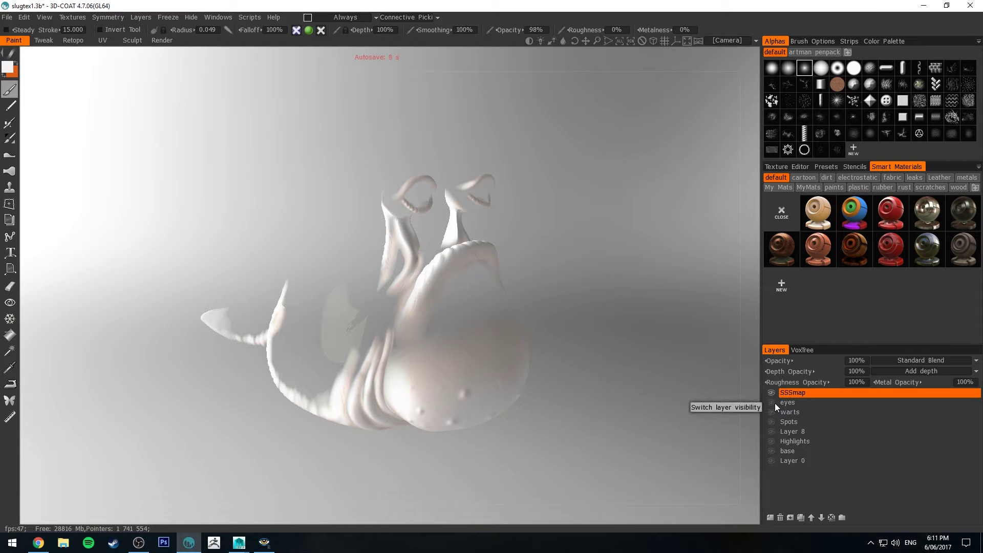
scroll(592, 317, up, 5)
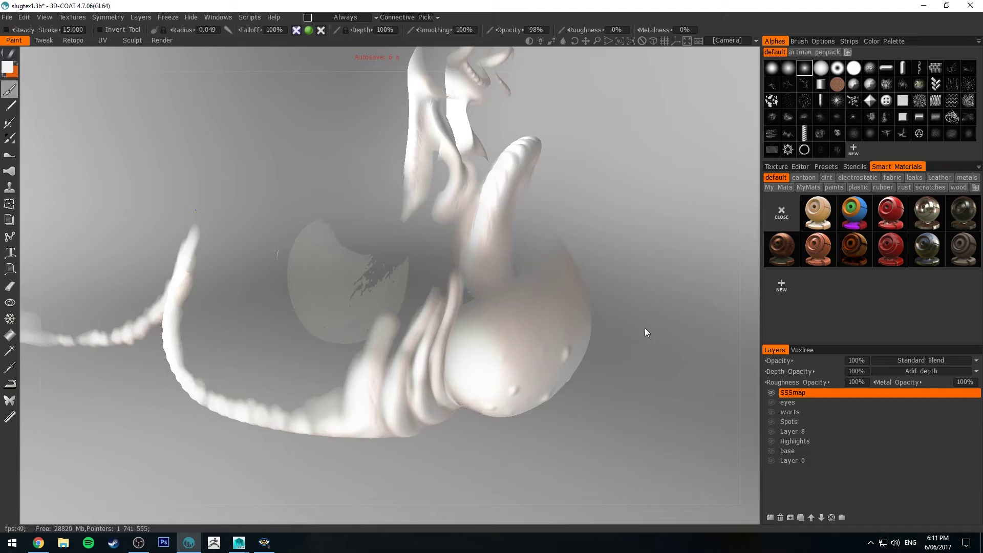
scroll(640, 315, up, 5)
scroll(614, 282, down, 6)
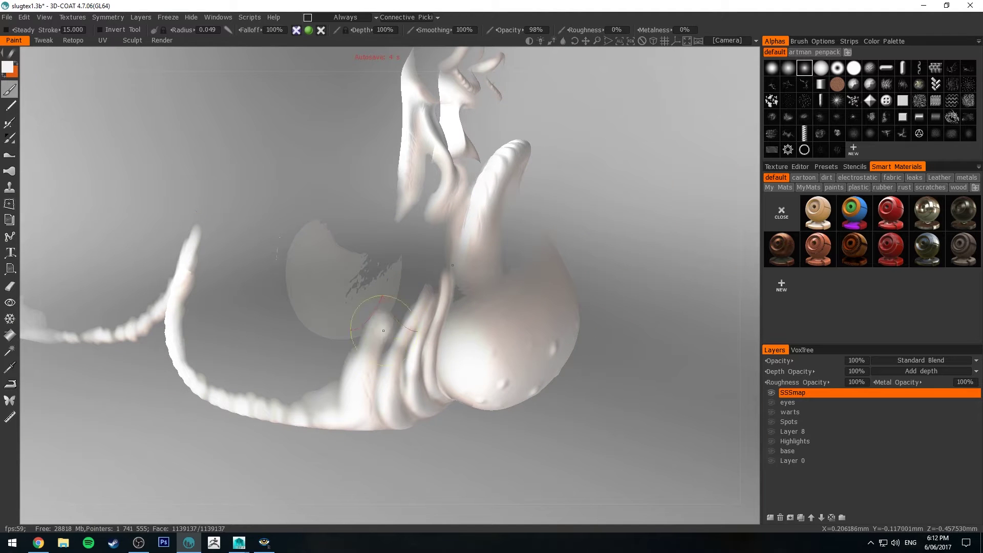
scroll(430, 205, up, 5)
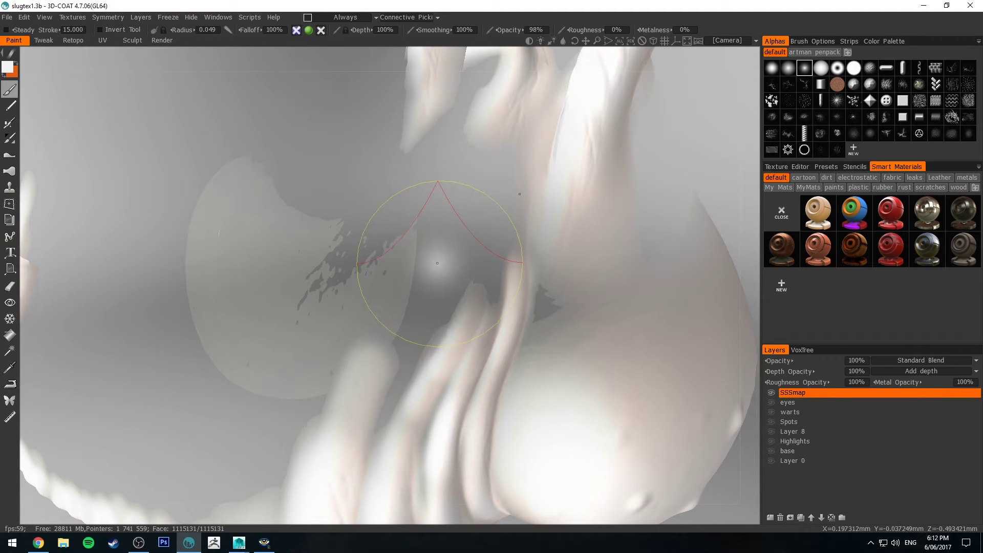
scroll(437, 263, down, 5)
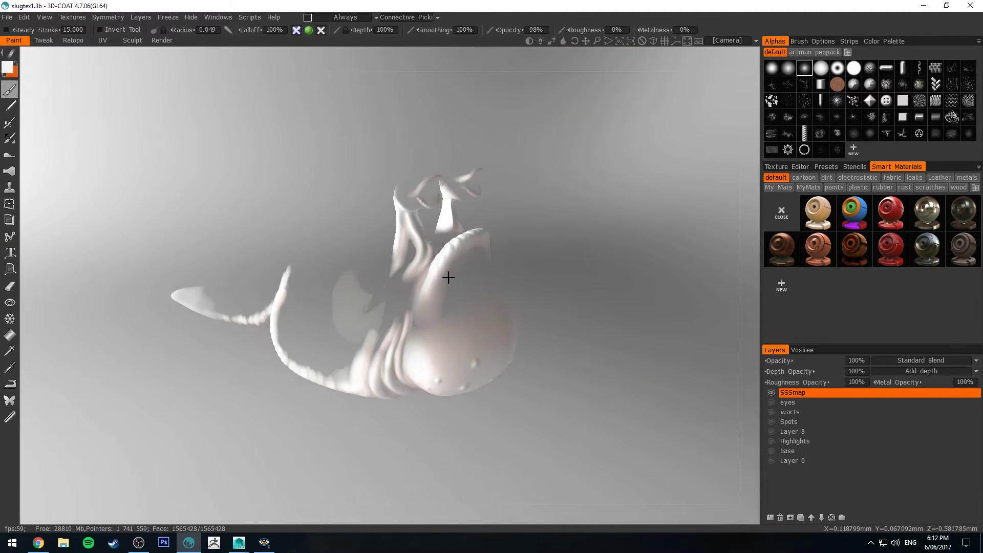
middle_drag(448, 277, 466, 276)
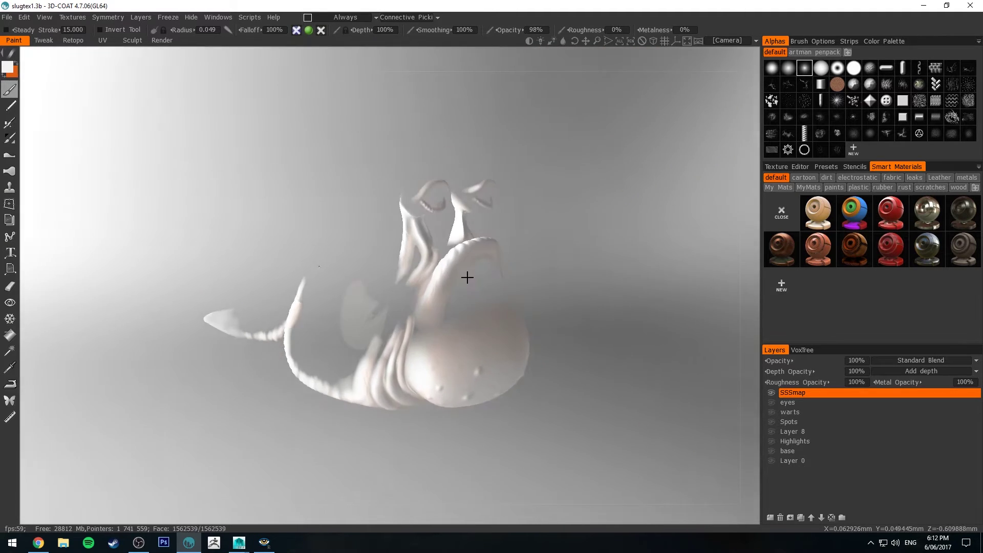
- Show the eyes, warts, Spots and Layer 8 layers again and hide SSSmap
click(771, 402)
click(772, 413)
click(772, 423)
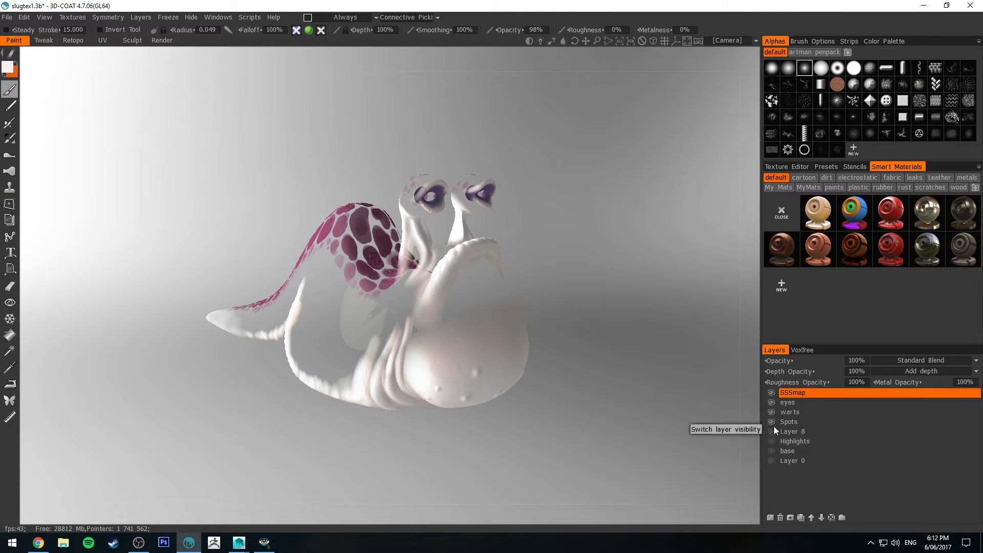
click(772, 434)
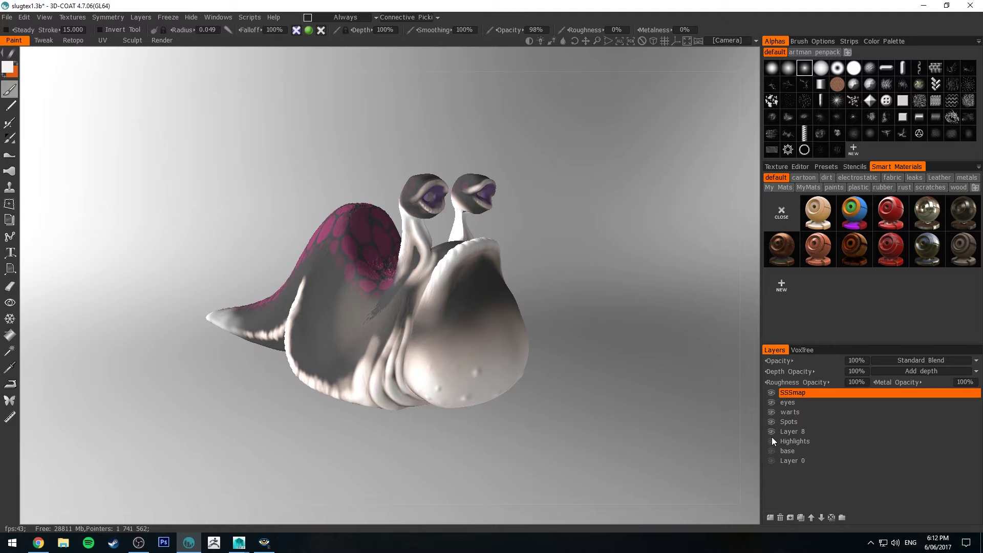
click(771, 394)
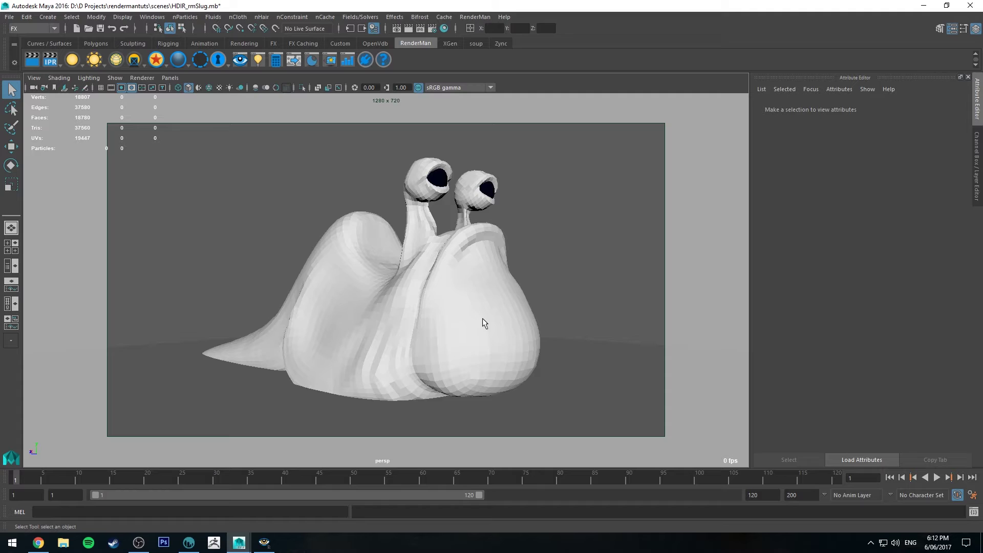
- Select the slug mesh and both eyes in the viewport to inspect them, then deselect
click(482, 320)
click(552, 209)
click(439, 178)
click(489, 193)
click(543, 196)
- Arrange the Hypershade graph so PxrTexture2 and PxrSurface3 are both in view
key(alt+Tab)
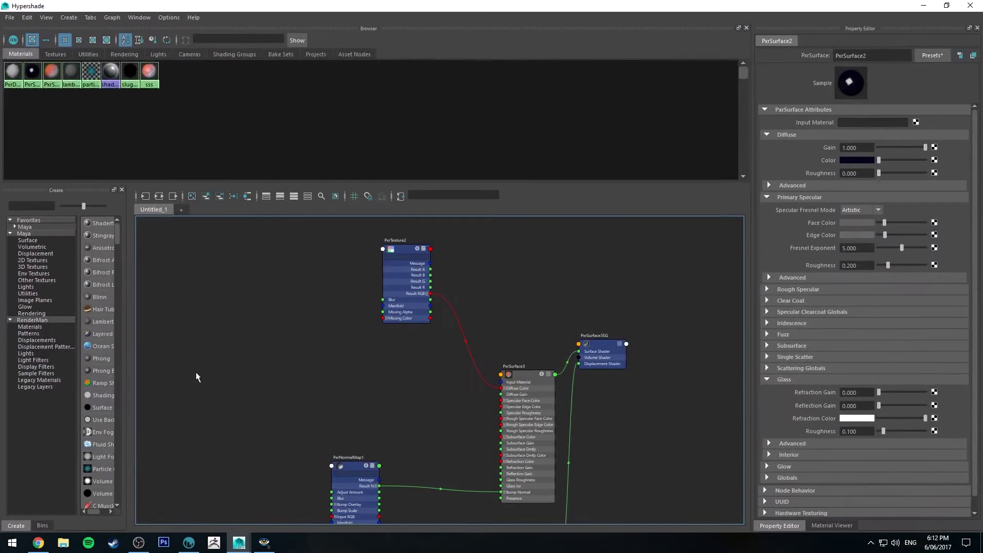
middle_drag(378, 355, 408, 271)
drag(416, 220, 413, 287)
scroll(467, 279, down, 4)
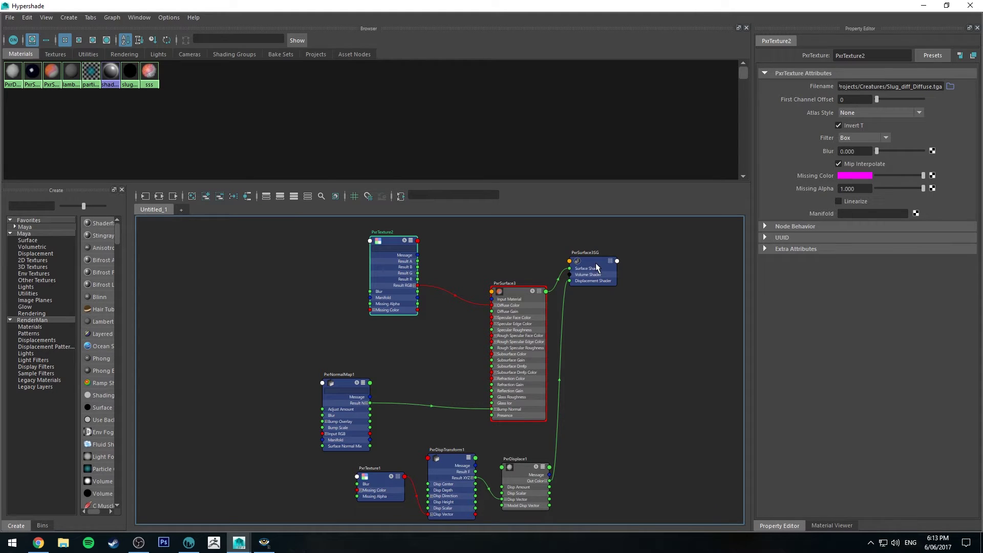
alt+middle_drag(579, 480, 584, 395)
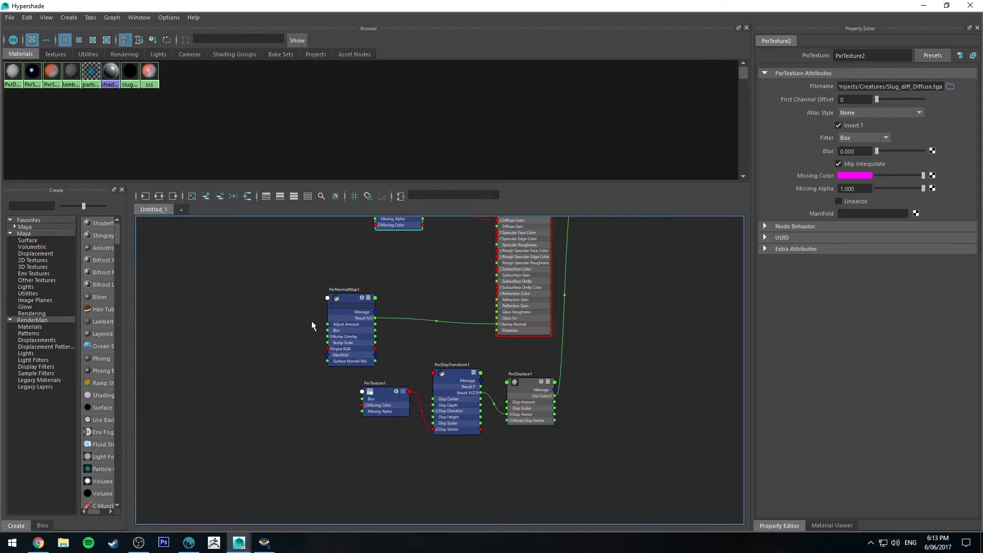
alt+middle_drag(407, 266, 392, 382)
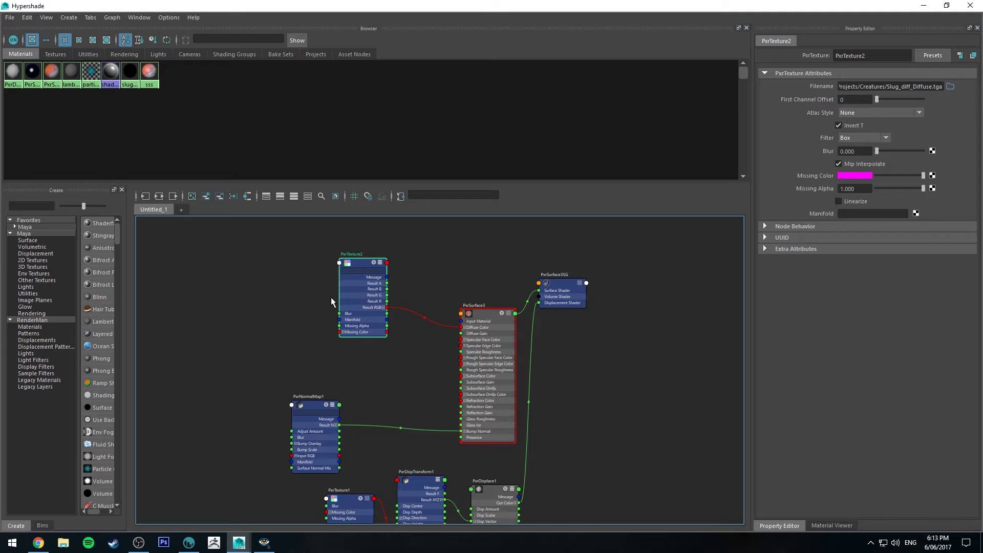
click(924, 6)
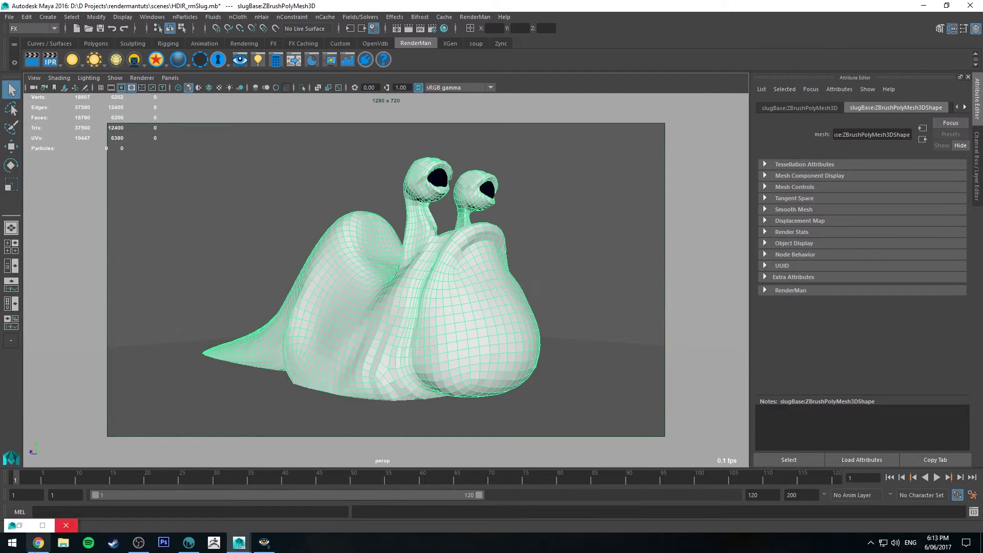
click(24, 526)
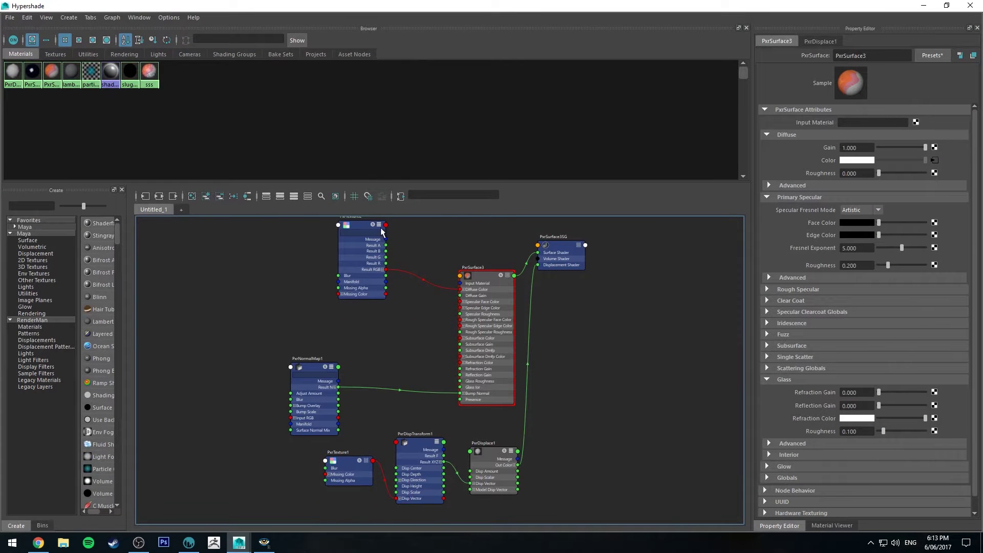
drag(356, 226, 352, 239)
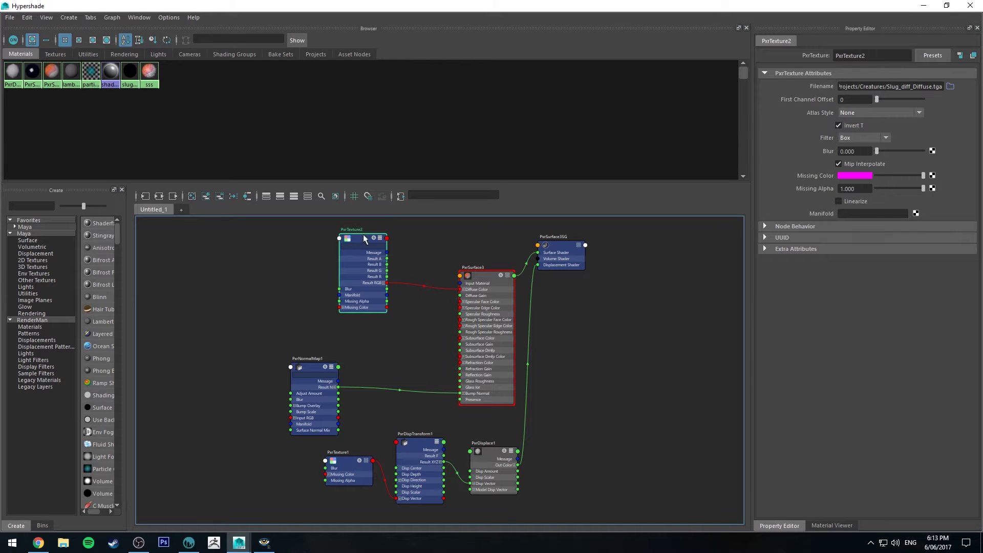
click(923, 5)
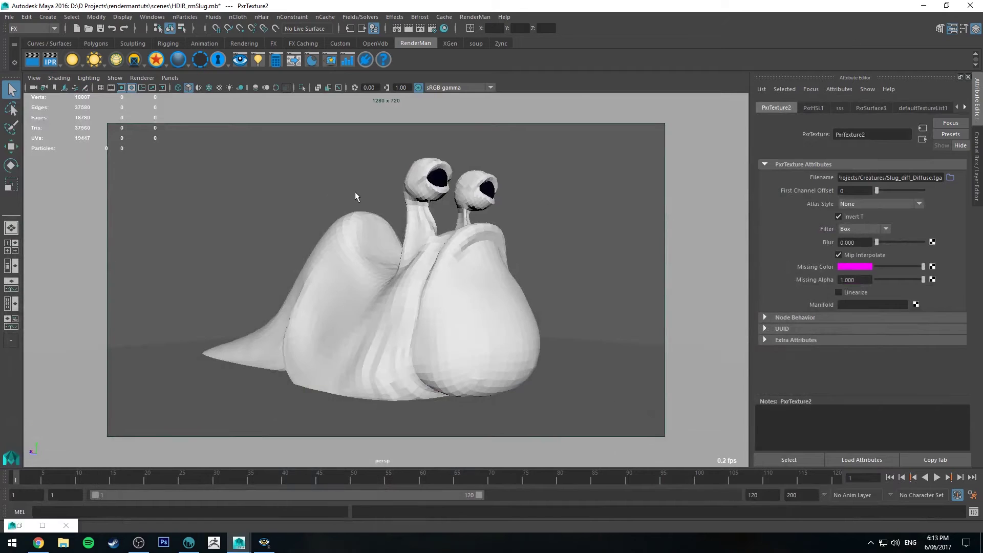
alt+drag(532, 236, 495, 310)
drag(553, 142, 495, 205)
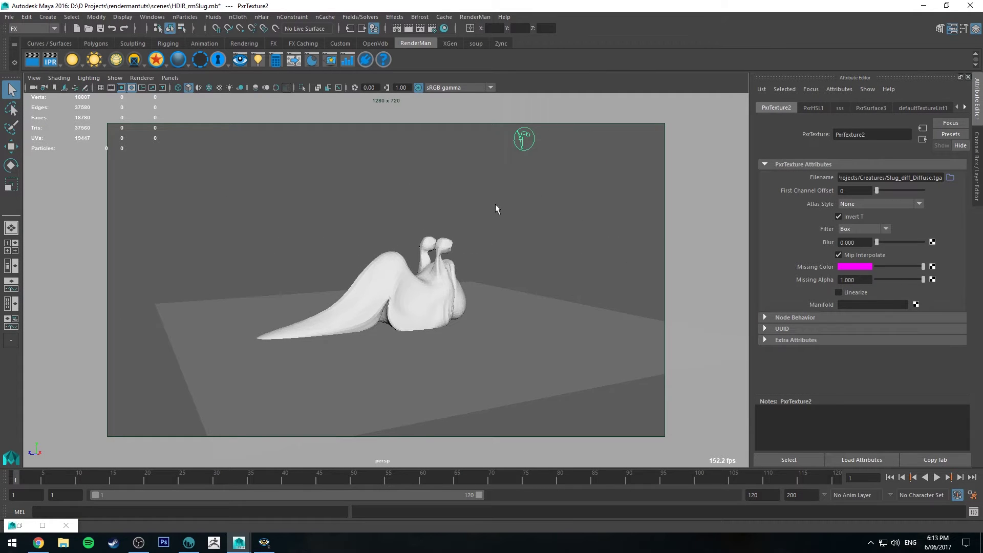
alt+drag(575, 169, 476, 201)
click(515, 351)
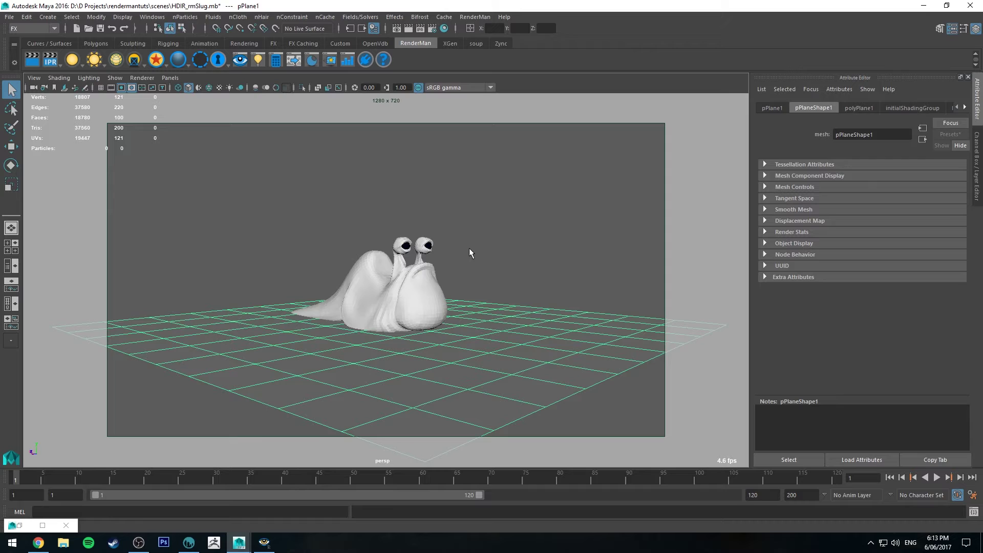
click(478, 202)
alt+right_drag(479, 201, 508, 242)
click(522, 330)
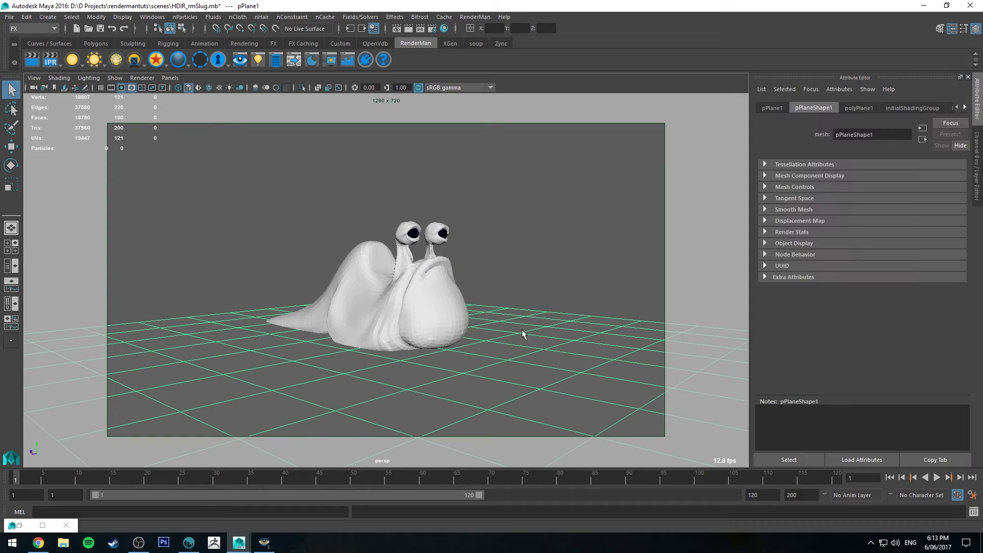
click(571, 220)
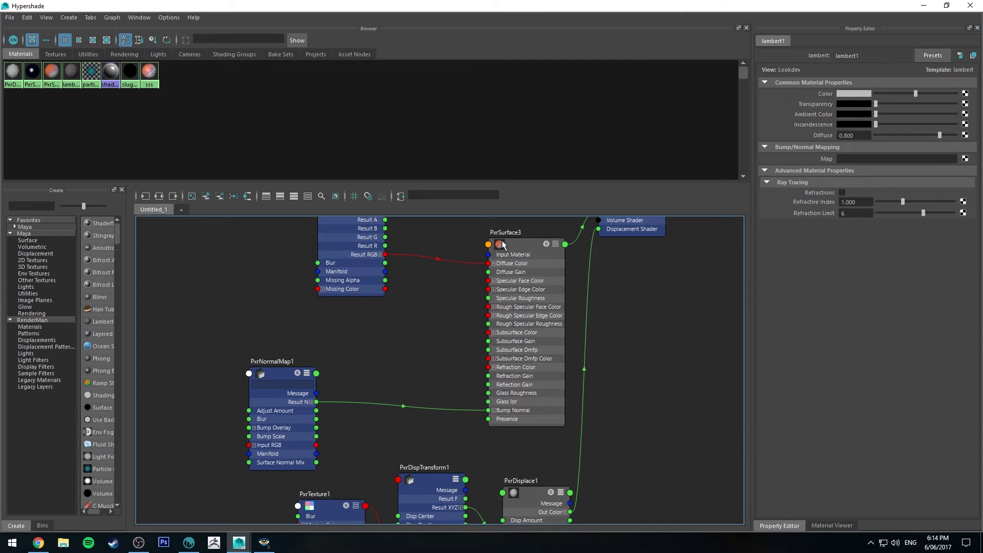
- Rename the PxrSurface3 material to 'slug' and expand its Subsurface section
click(502, 244)
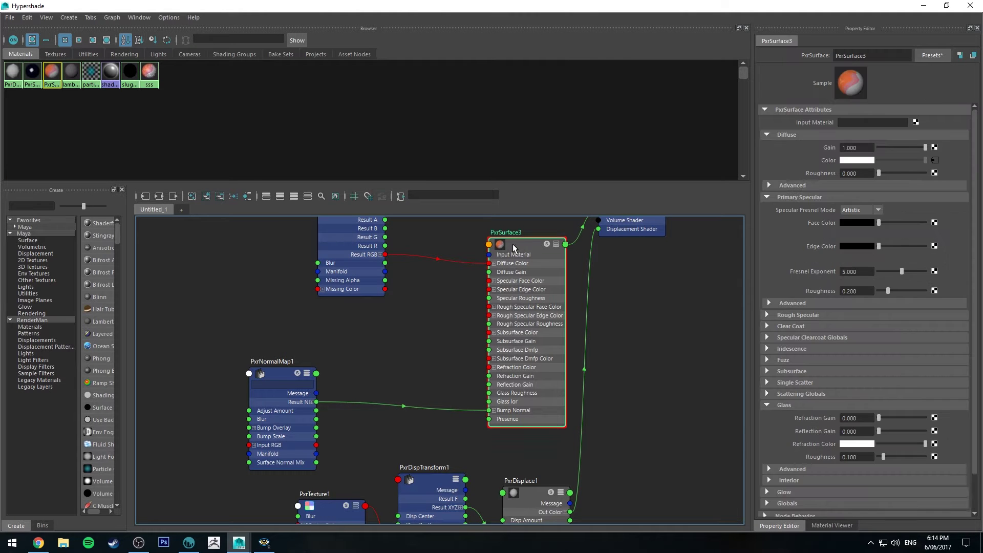
double_click(887, 58)
text(slu)
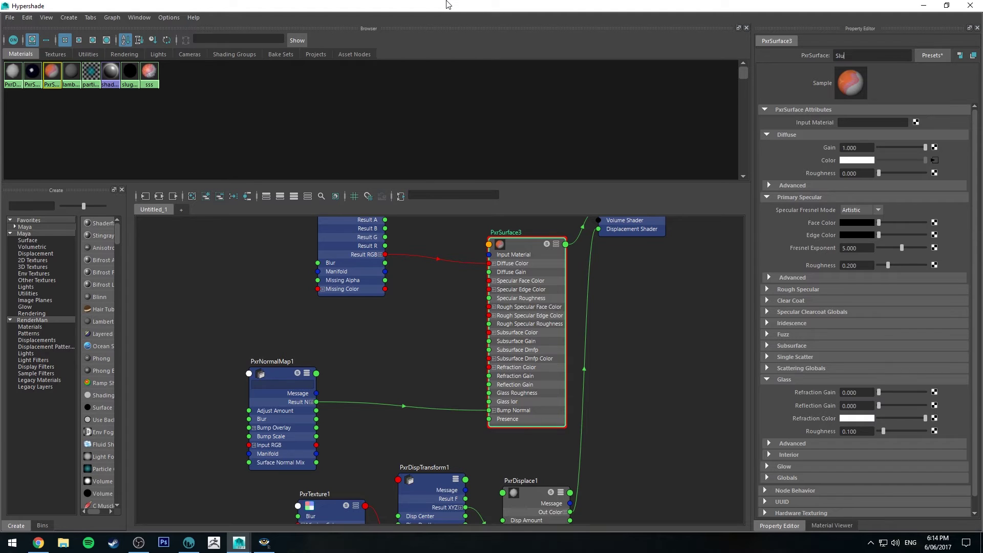
text(g)
key(Return)
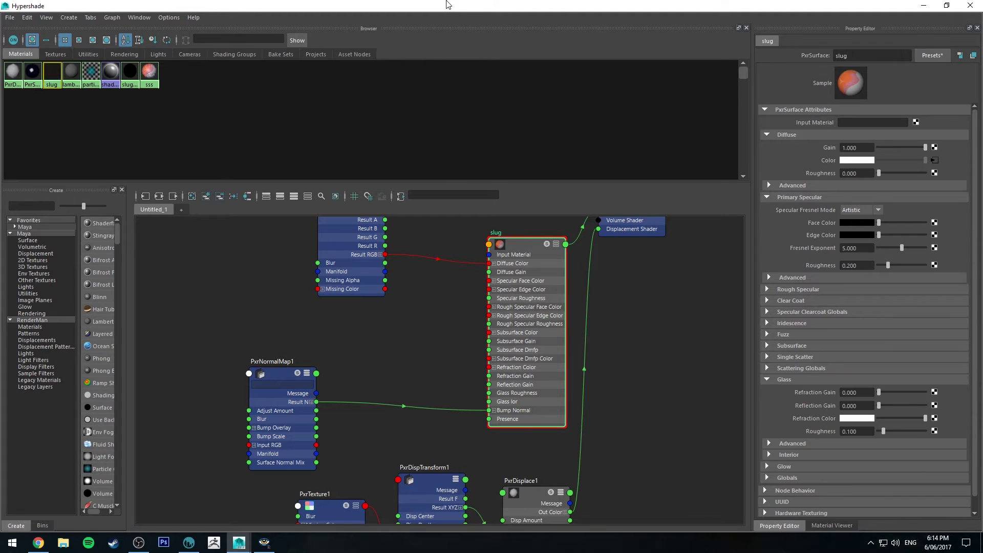
scroll(801, 233, down, 1)
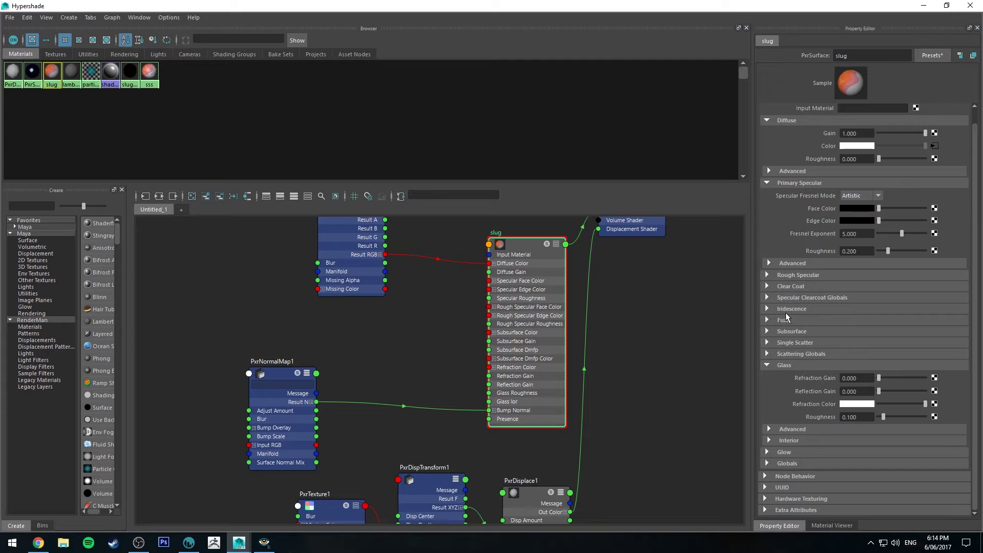
click(772, 331)
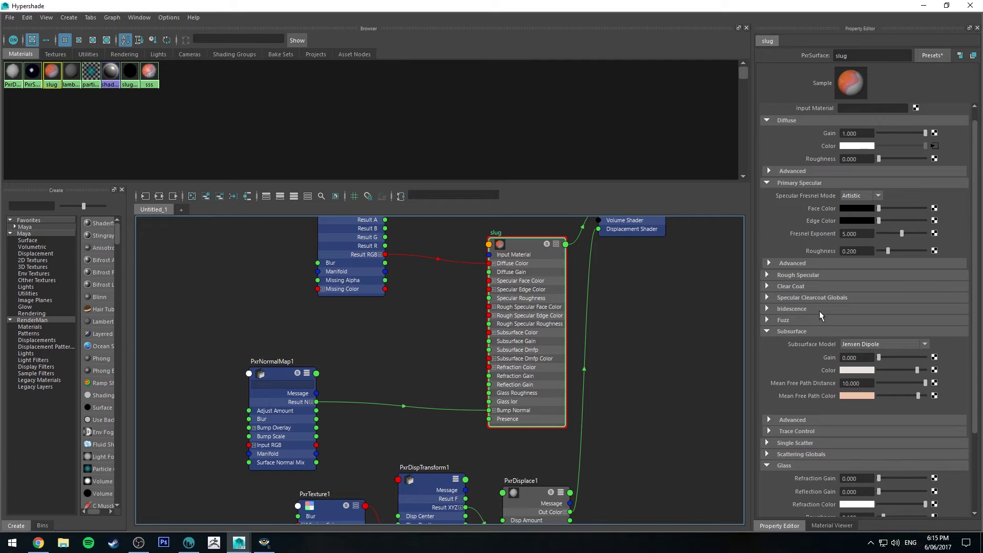
- Change the Subsurface Model from Jensen Dipole to Multiple Mean Free Paths
scroll(822, 316, down, 1)
click(860, 313)
click(864, 358)
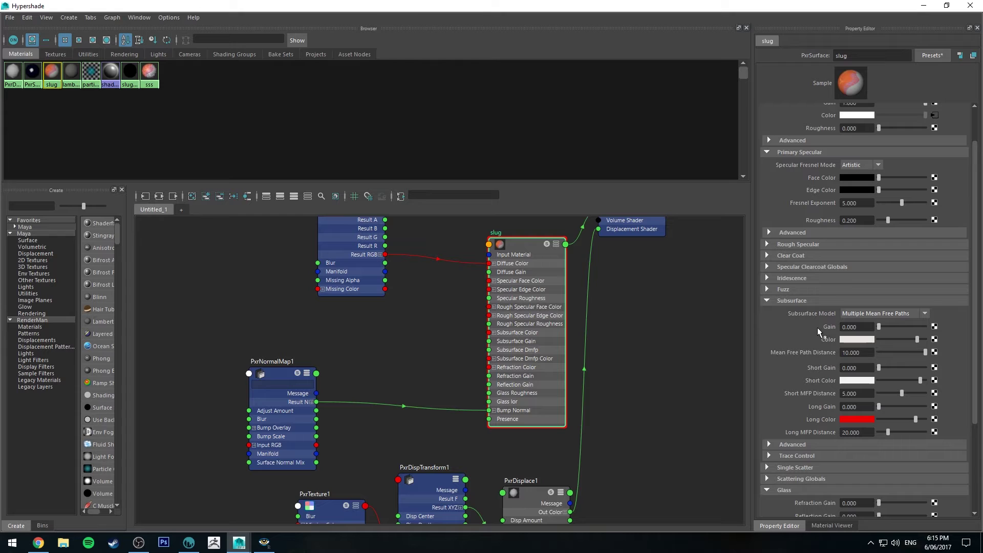
scroll(417, 307, up, 3)
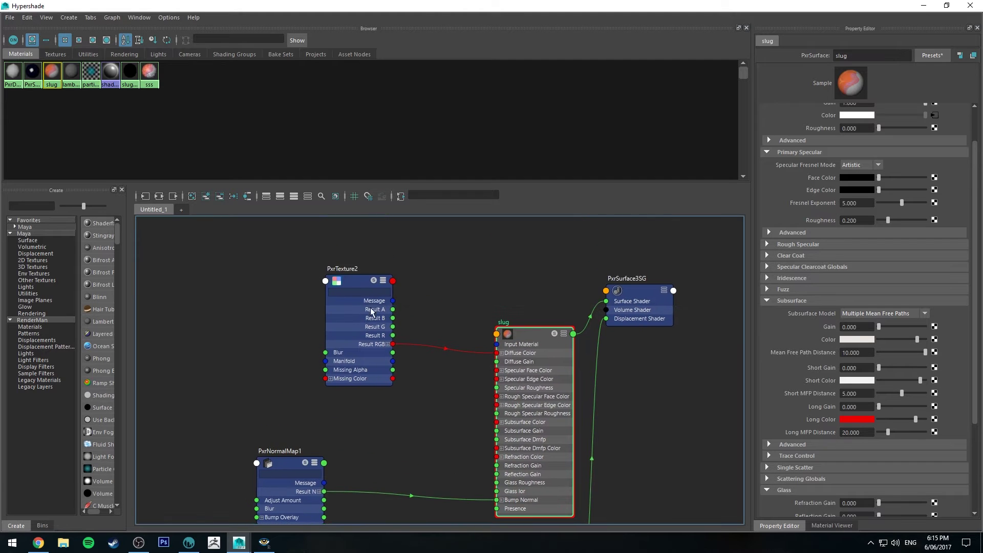
click(345, 283)
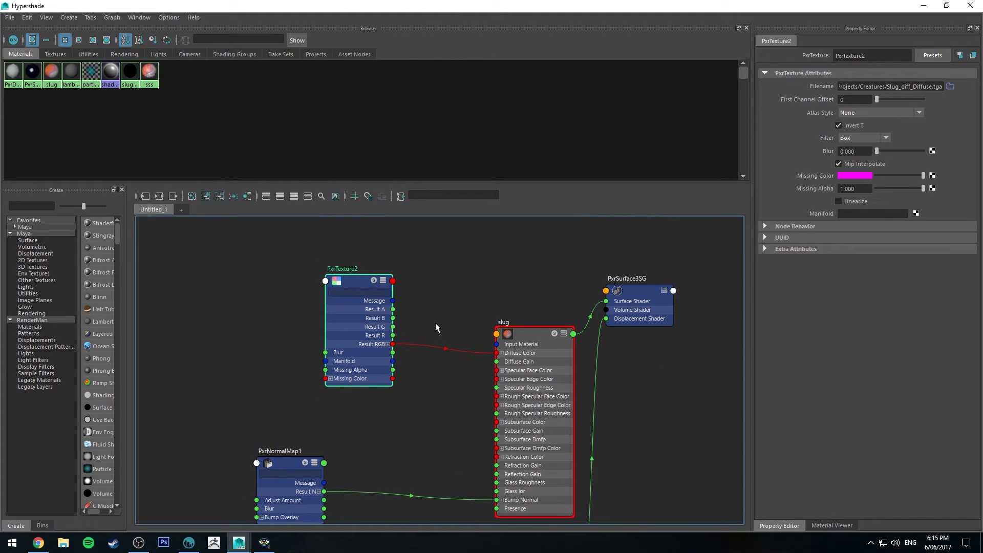
alt+middle_drag(438, 329, 400, 272)
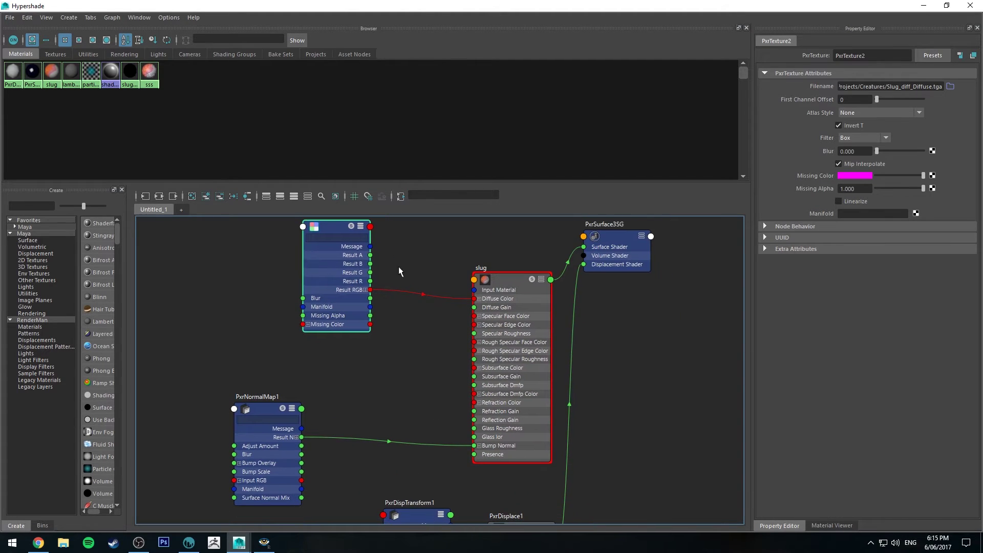
click(515, 288)
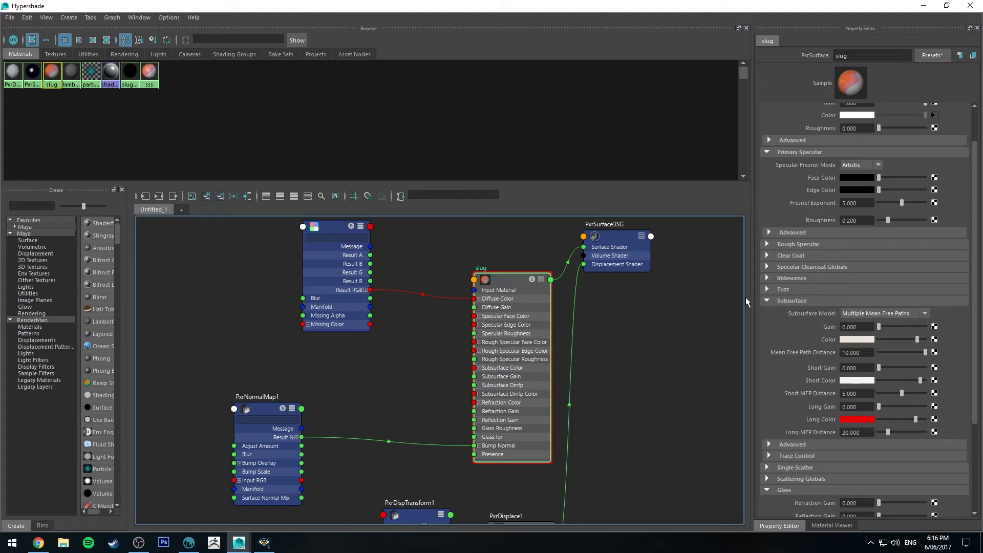
scroll(887, 133, up, 3)
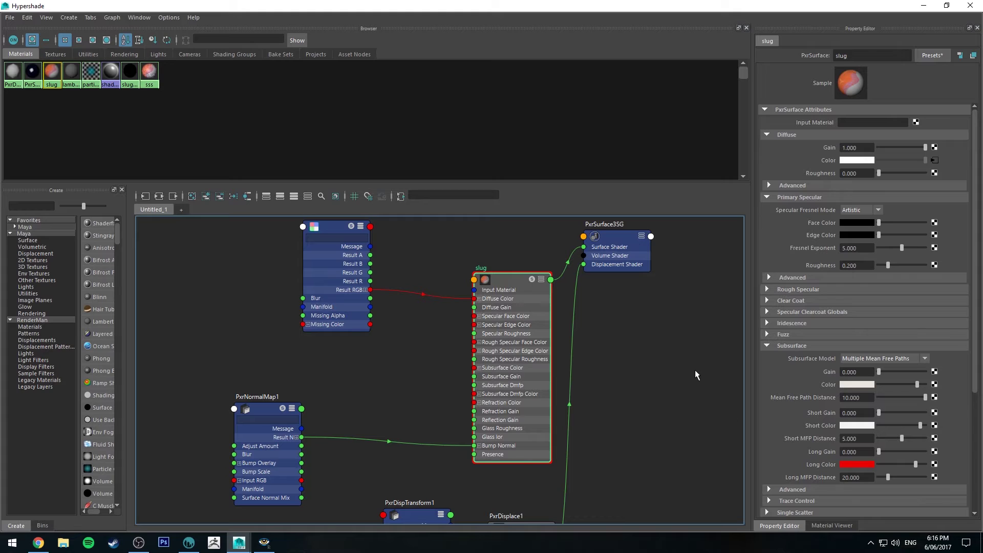
scroll(813, 355, down, 2)
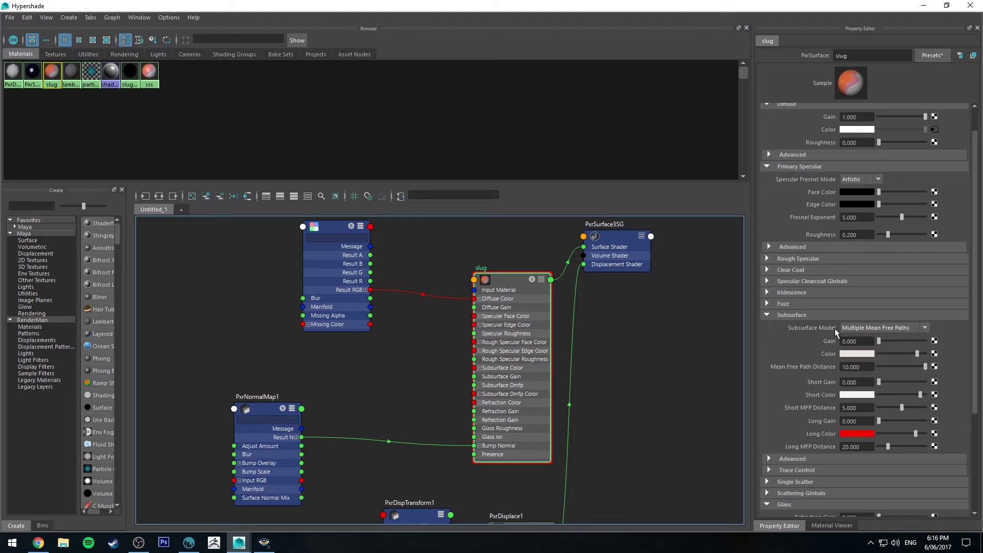
click(38, 543)
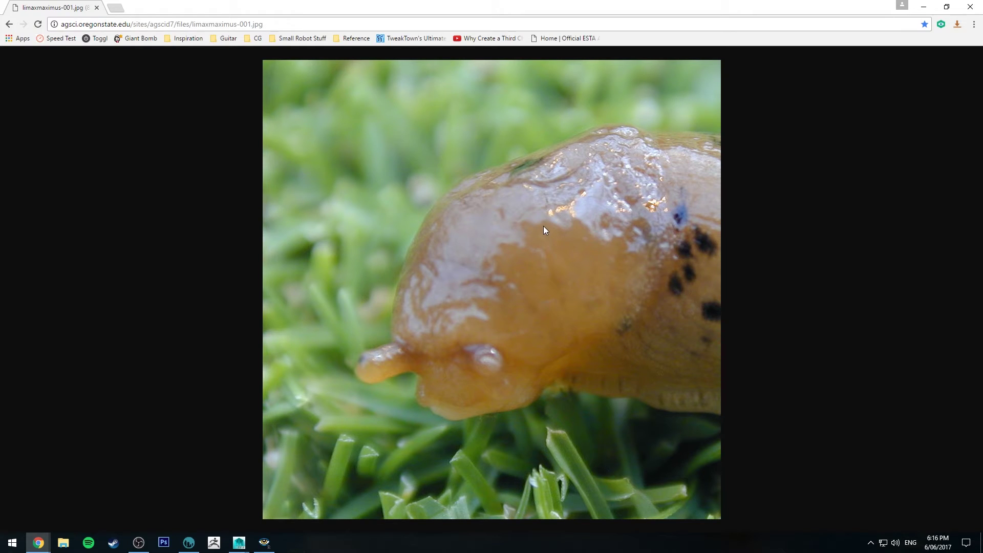
- Create a PxrHSL node from PxrTexture2's Result RGB output
key(alt+Tab)
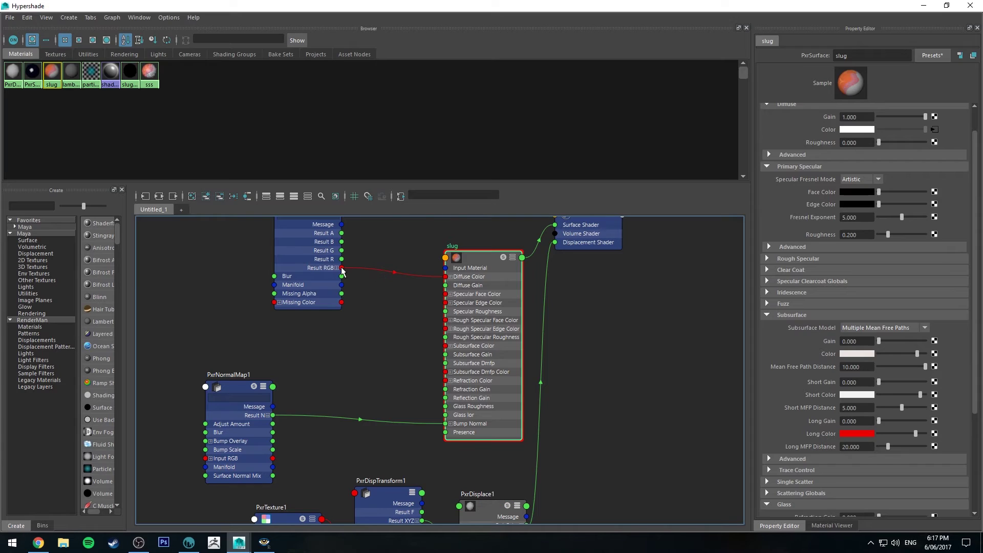
drag(342, 272, 395, 322)
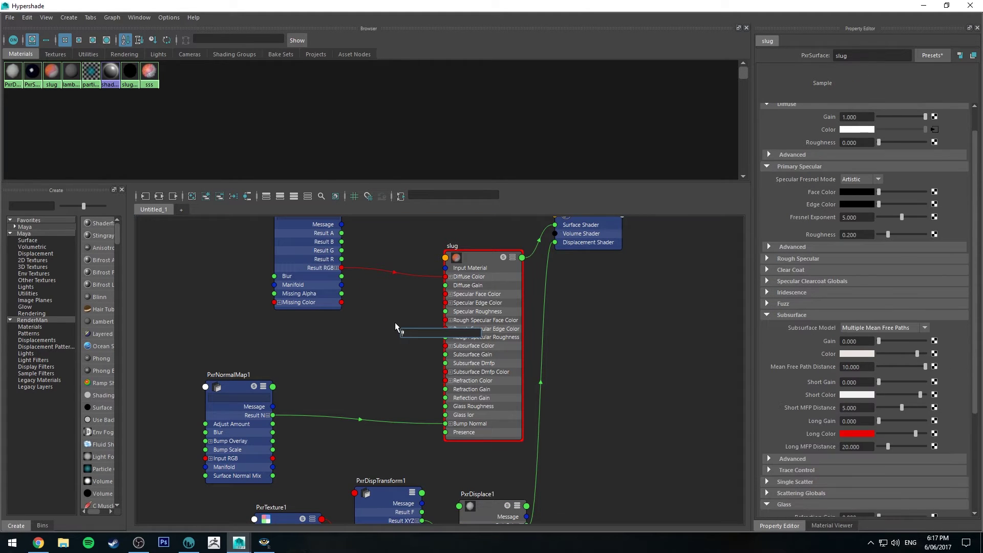
text(hsl)
key(Down)
key(Return)
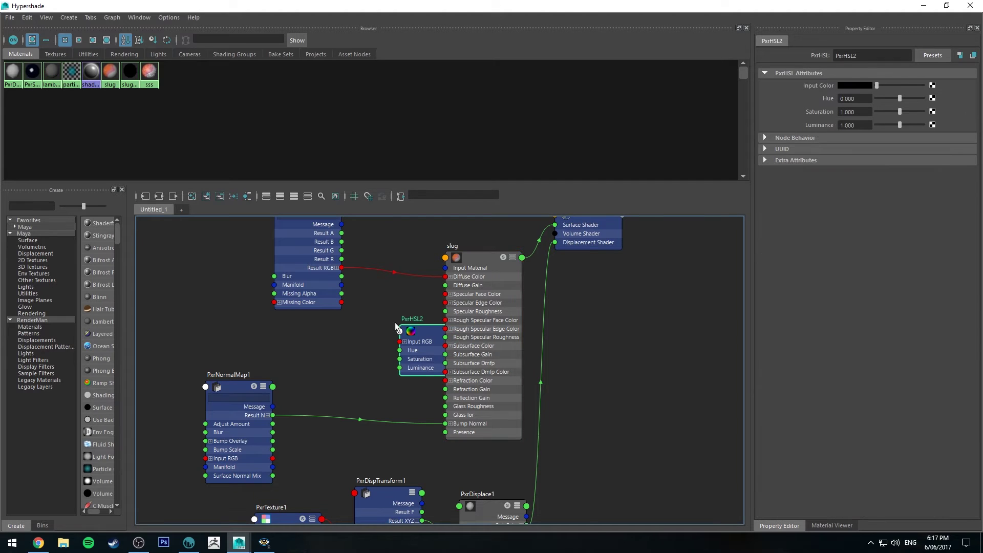
- Connect the texture into PxrHSL2's Input RGB and its output into slug's Subsurface Color
drag(417, 339, 363, 327)
drag(302, 237, 270, 238)
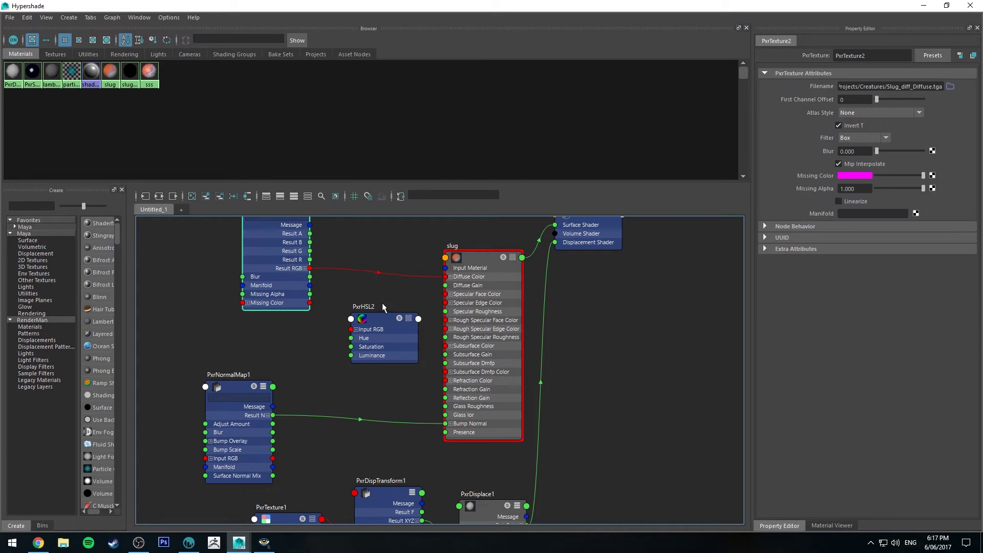
click(377, 316)
drag(310, 268, 369, 328)
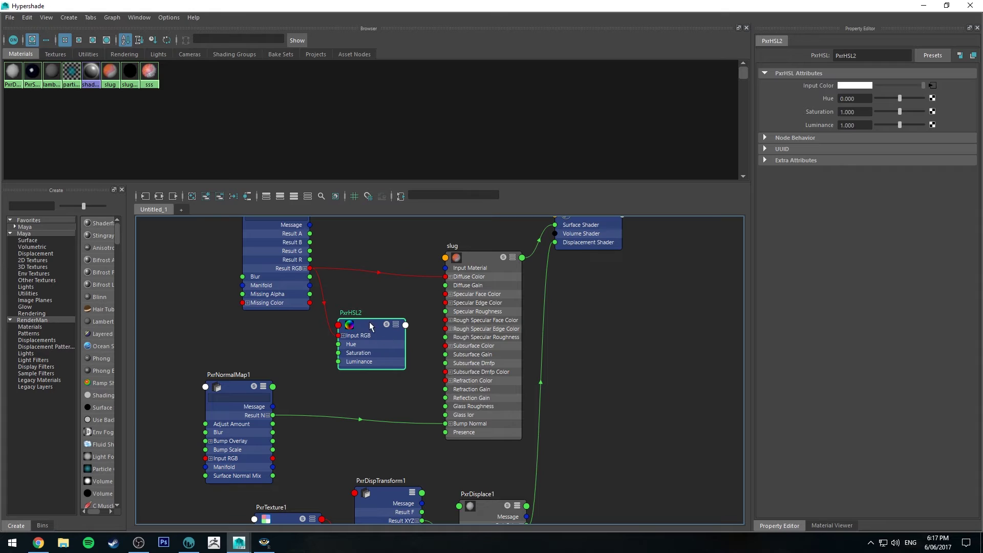
key(3)
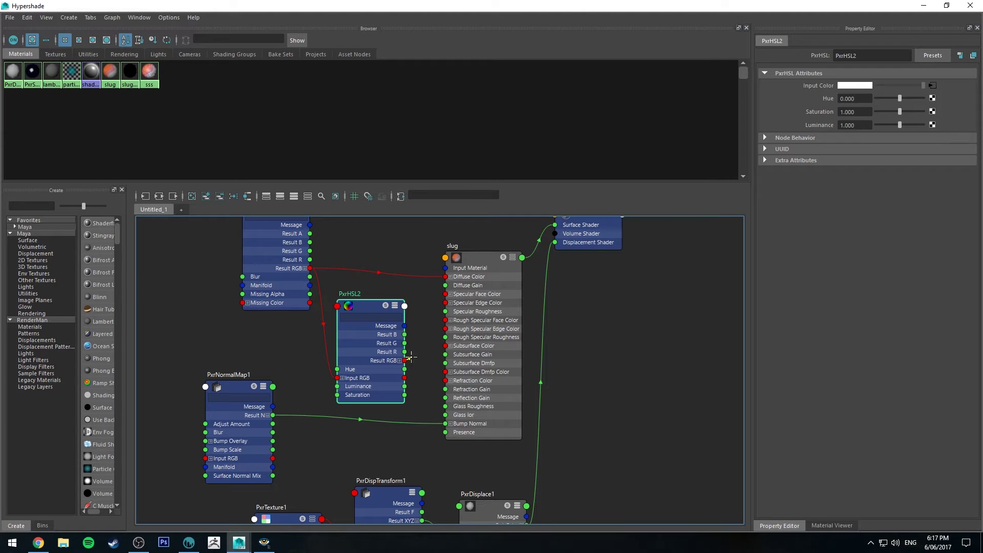
drag(405, 362, 454, 347)
click(480, 257)
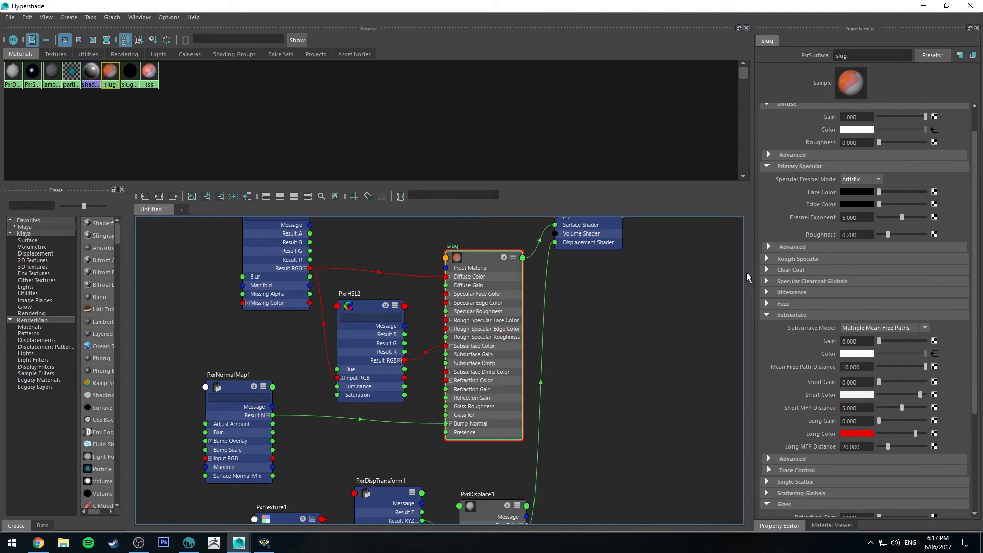
- Set the subsurface Gain to 1 and Mean Free Path Distance to 1
scroll(794, 306, down, 3)
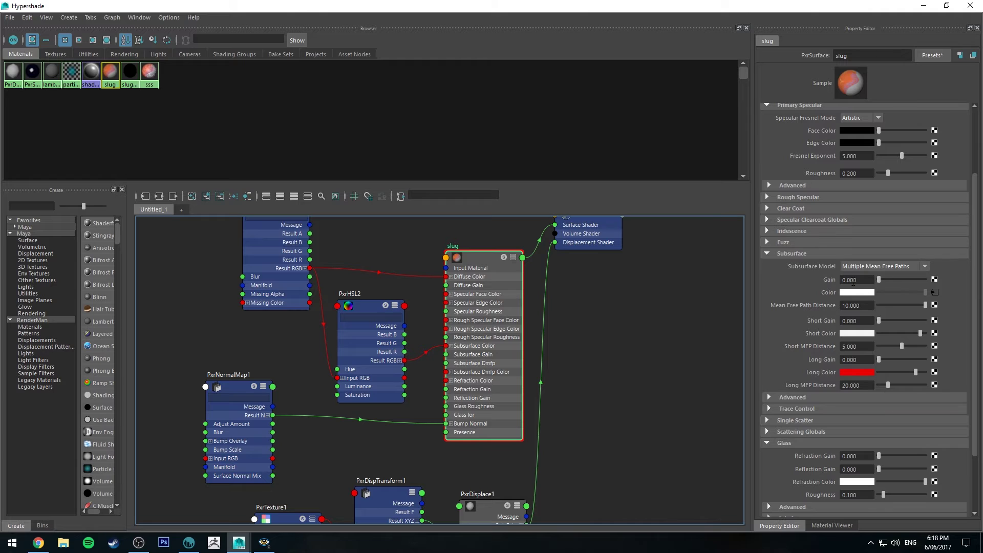
drag(879, 279, 928, 279)
click(851, 305)
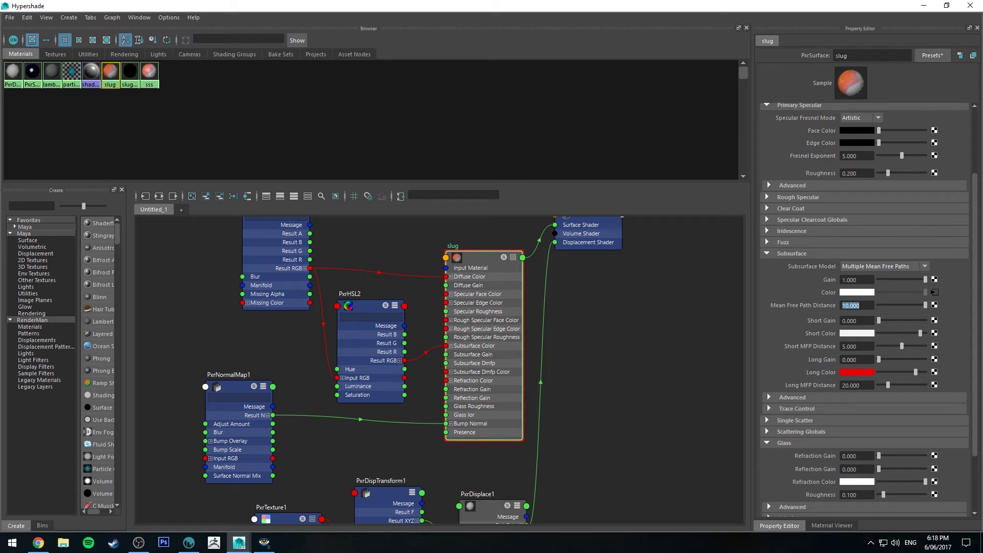
text(1)
key(Return)
- Set the subsurface Short Gain to 0.25
key(Tab)
text(0.25)
key(Return)
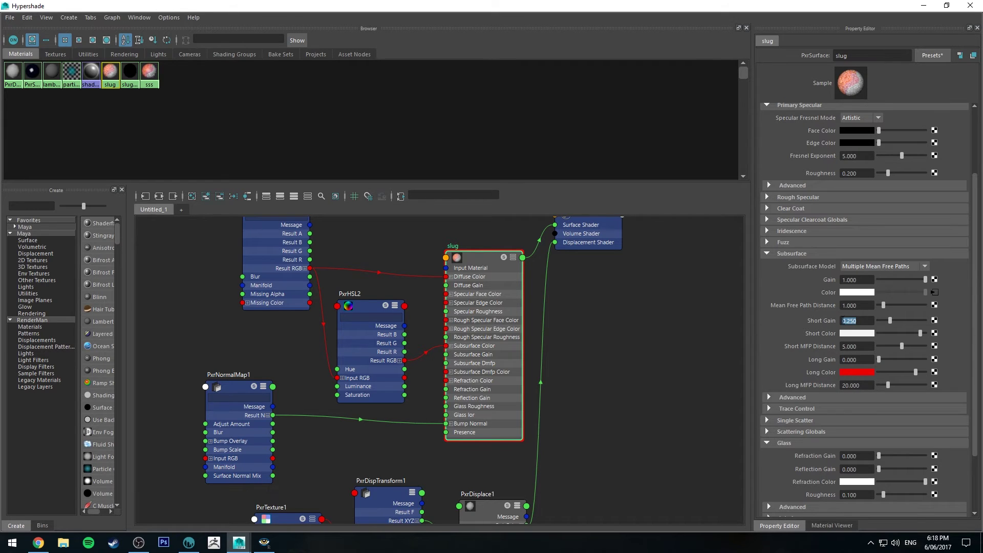
click(862, 321)
double_click(862, 321)
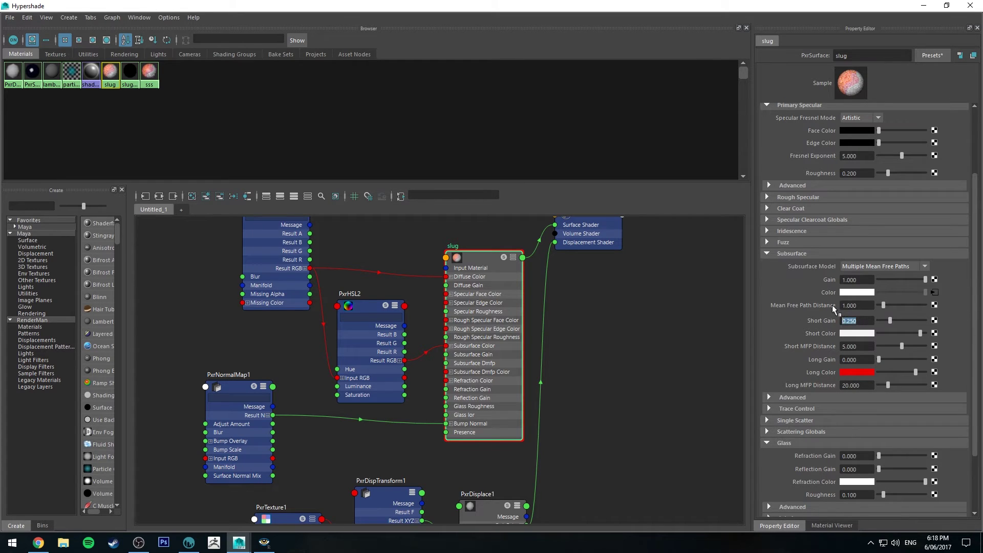
click(861, 321)
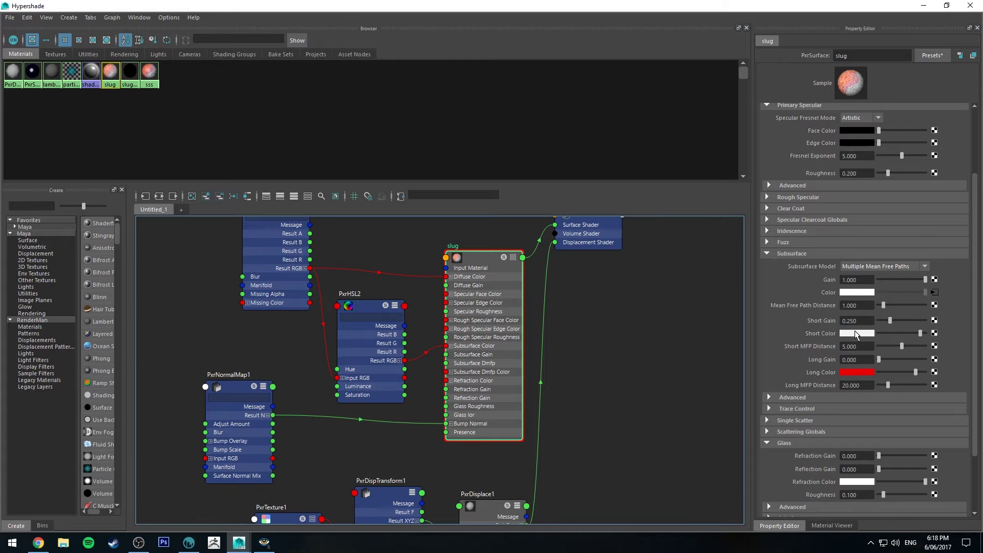
- Make the subsurface Short Color a pale cyan, hue around 182 with some saturation
click(856, 334)
click(840, 362)
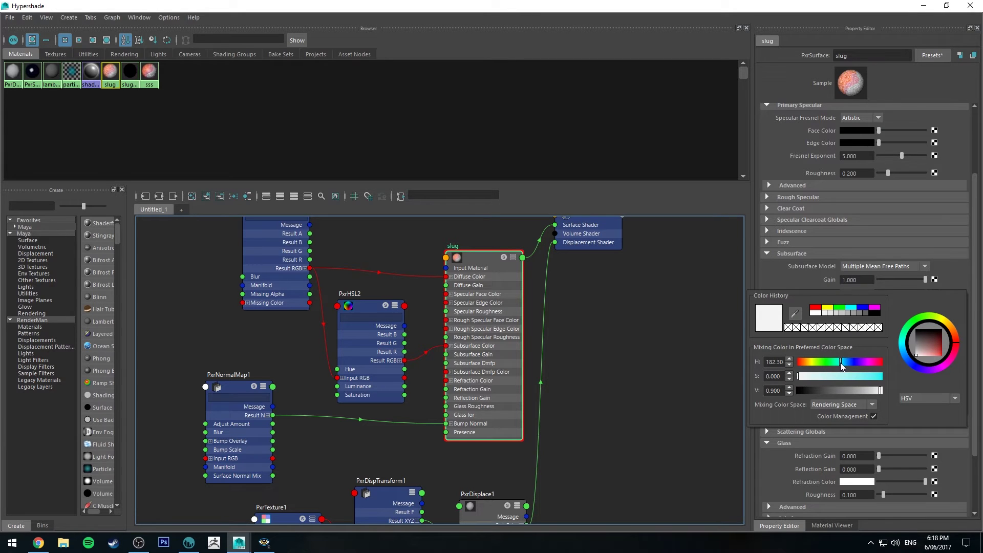
click(830, 377)
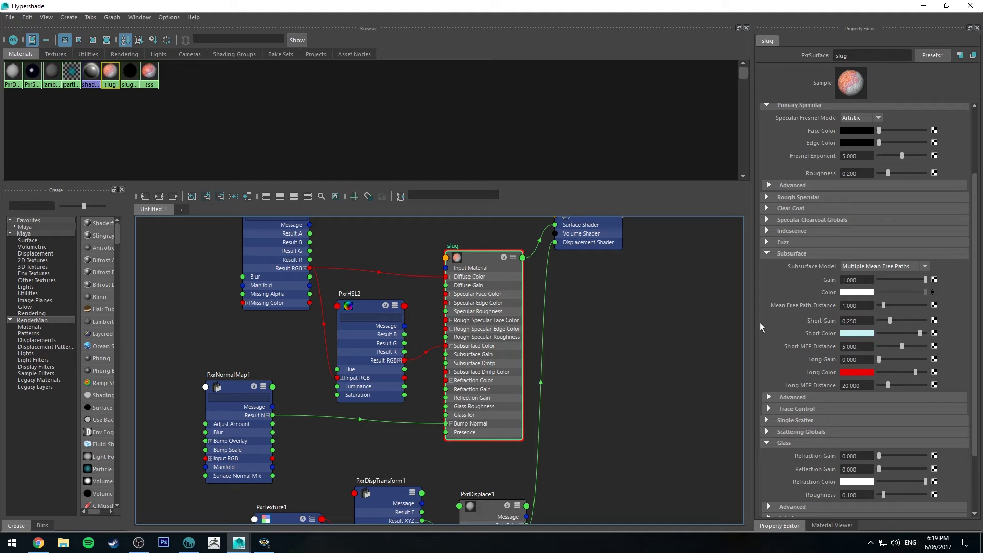
click(869, 333)
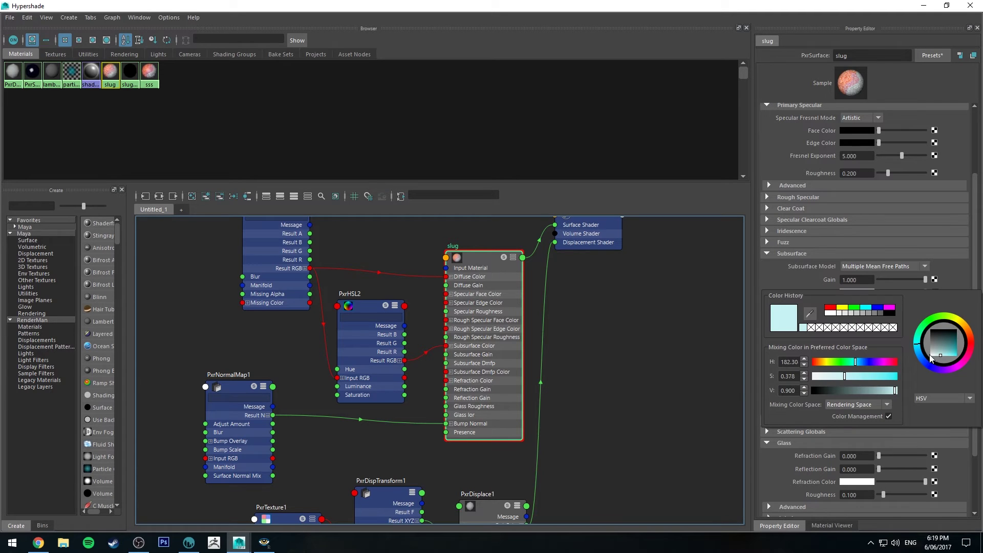
mouse_move(947, 353)
mouse_down()
mouse_move(946, 330)
mouse_move(944, 353)
mouse_up()
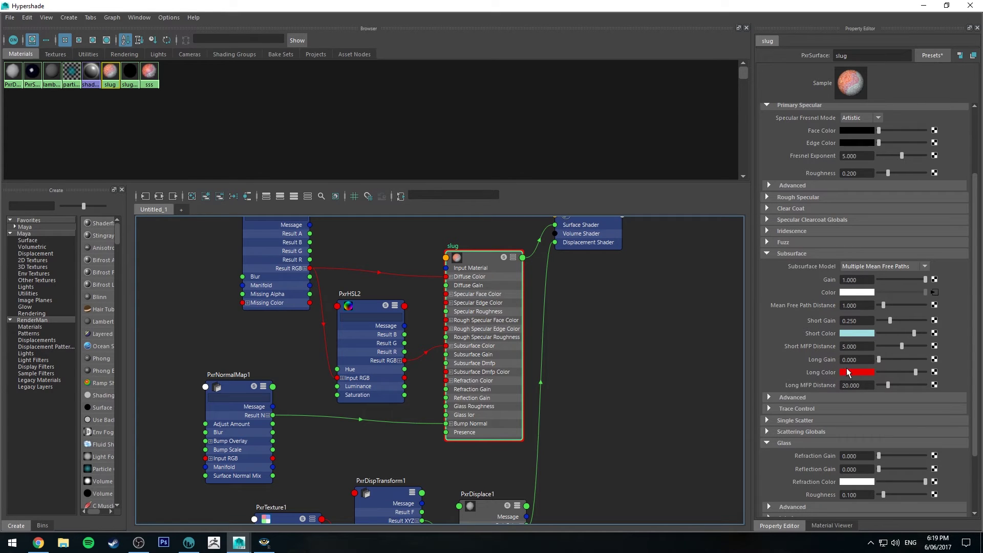
- Shift the Long Color hue to about 285 magenta and brighten it slightly
click(852, 370)
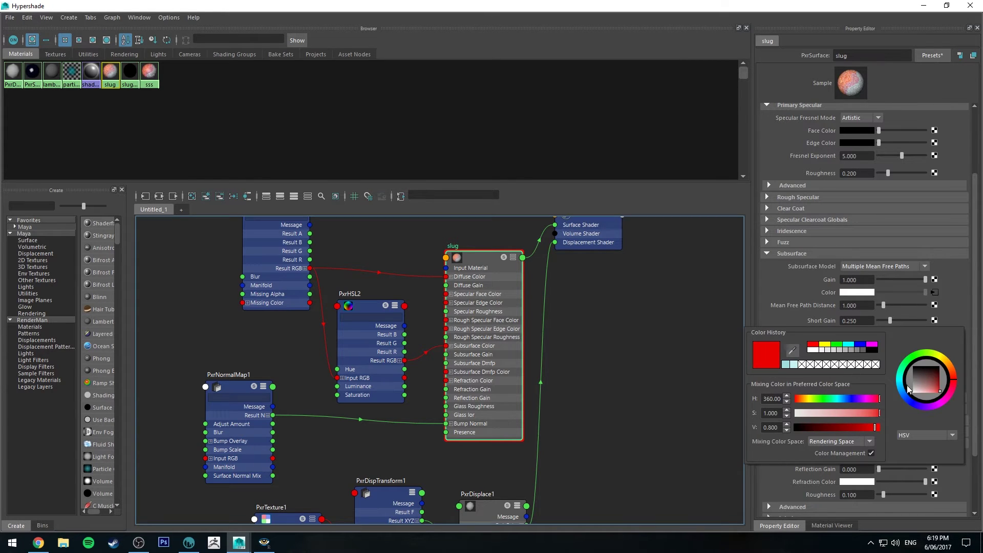
click(930, 407)
drag(930, 407, 933, 407)
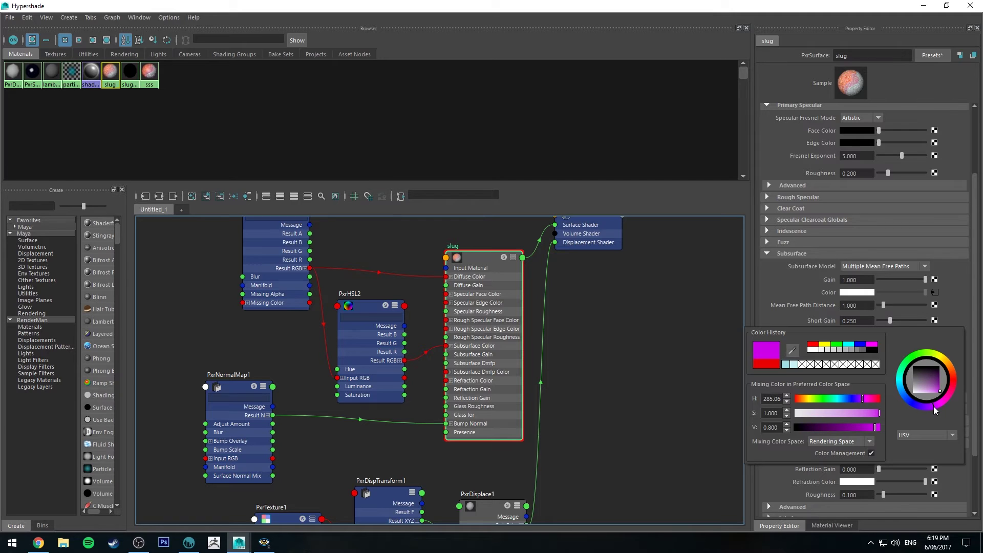
drag(875, 428, 878, 428)
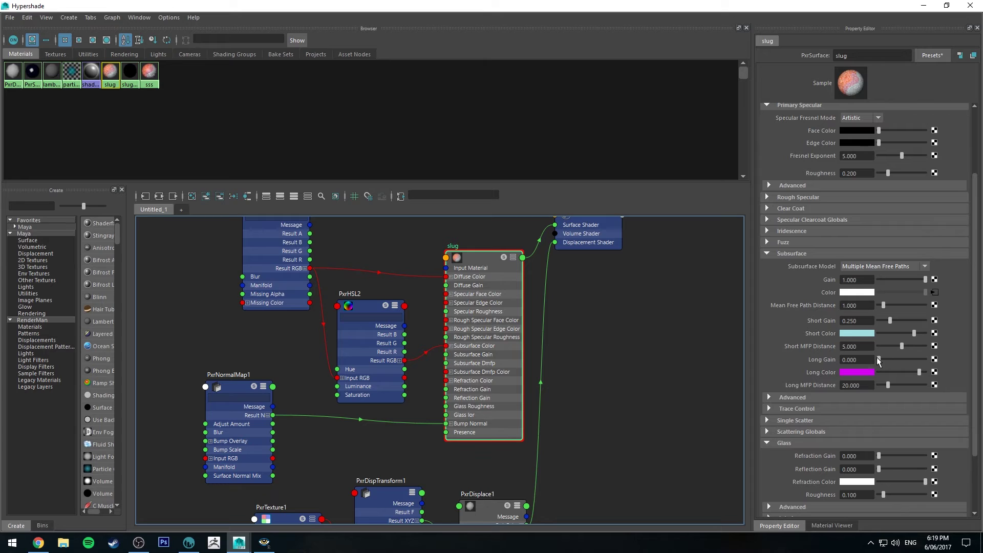
- Set the Long Gain to 1.000
click(850, 359)
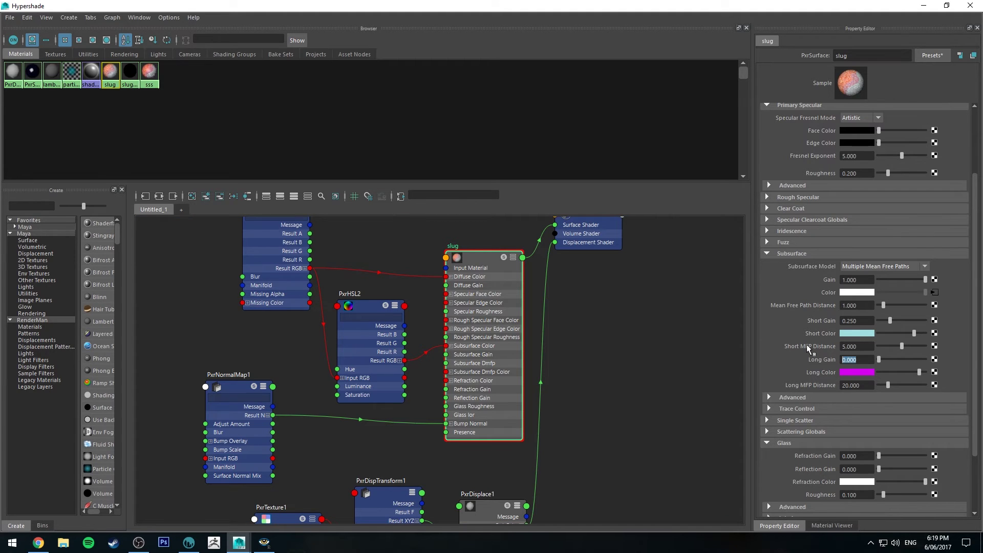
text(1)
key(Return)
key(Tab)
- Launch a fresh RenderMan IPR render and flip between it and the earlier 7m render
click(924, 5)
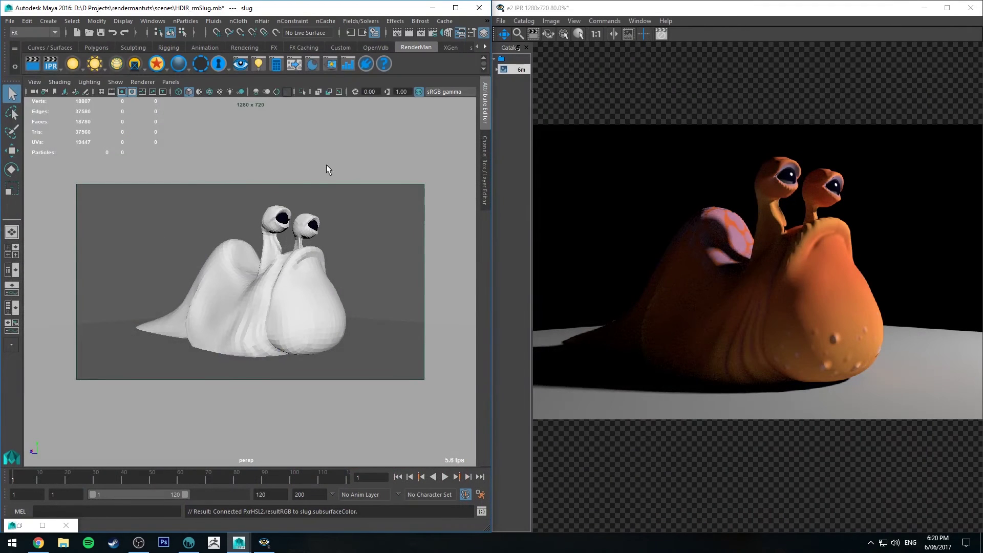
click(51, 64)
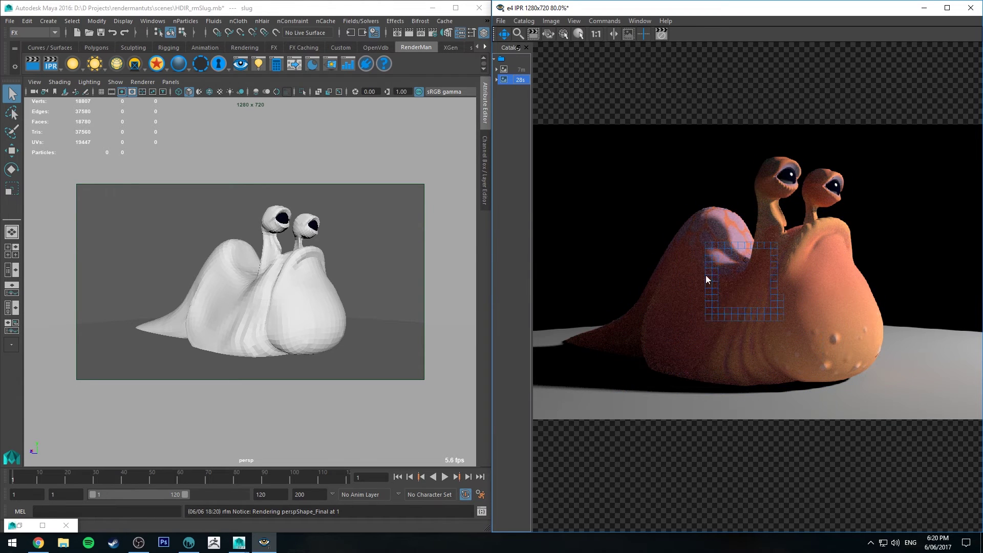
click(521, 71)
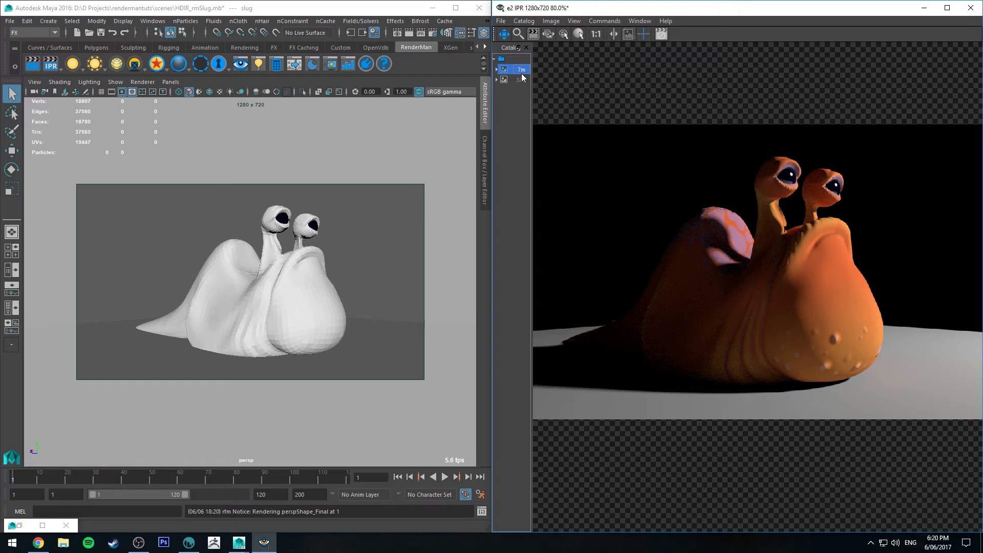
click(517, 80)
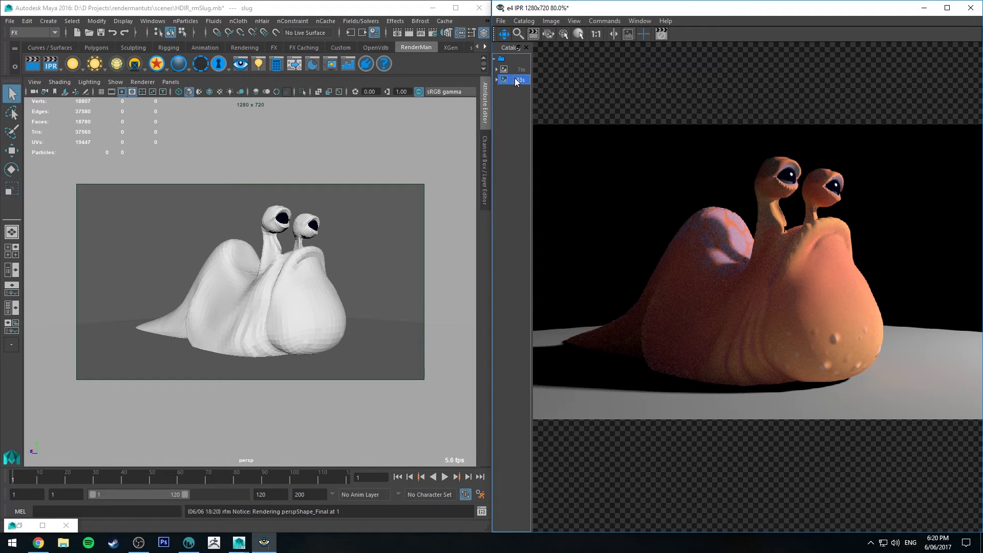
click(522, 69)
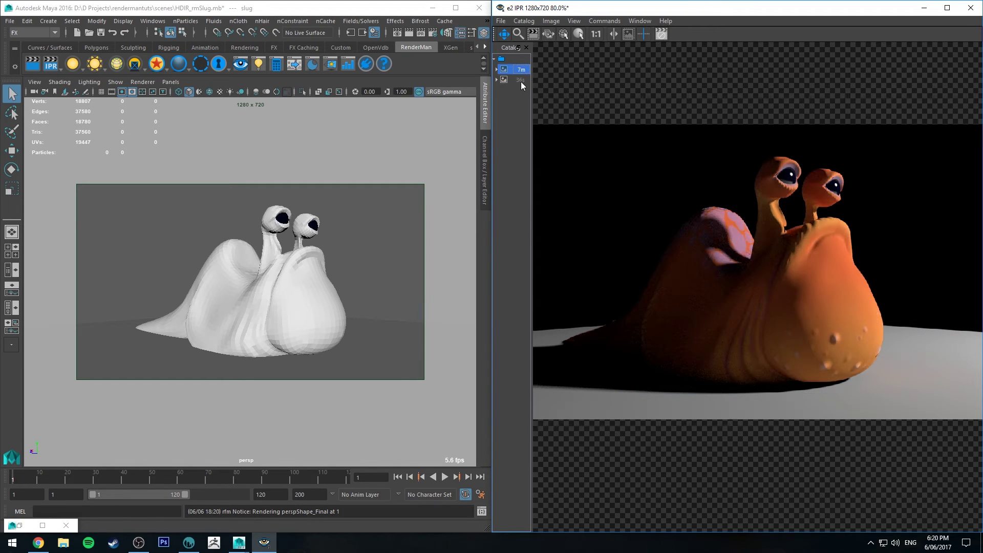
click(523, 81)
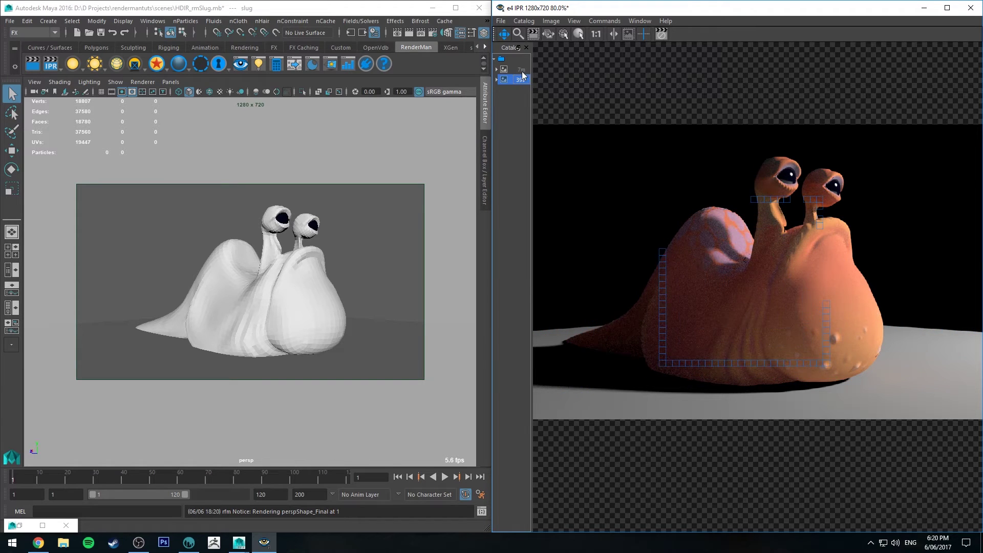
click(520, 81)
click(520, 81)
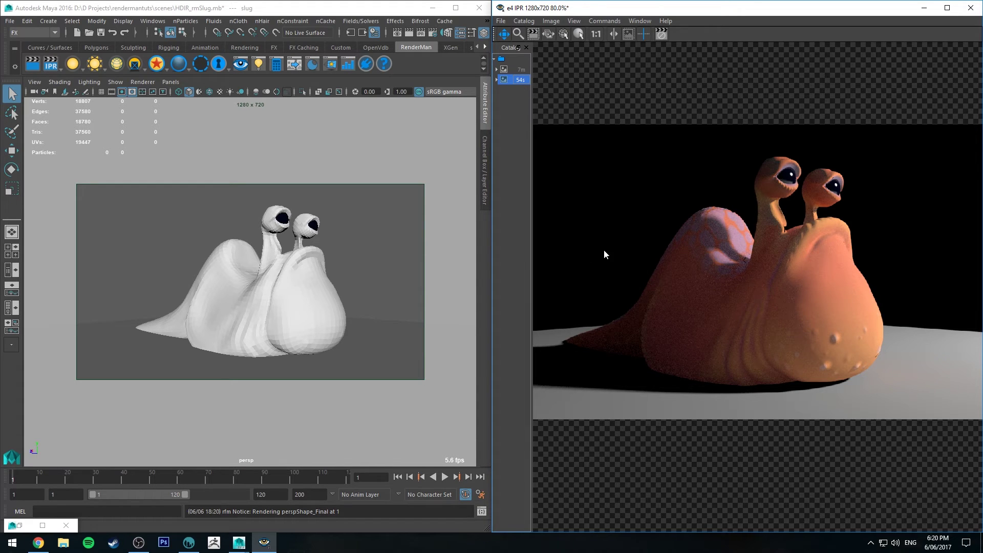
click(523, 71)
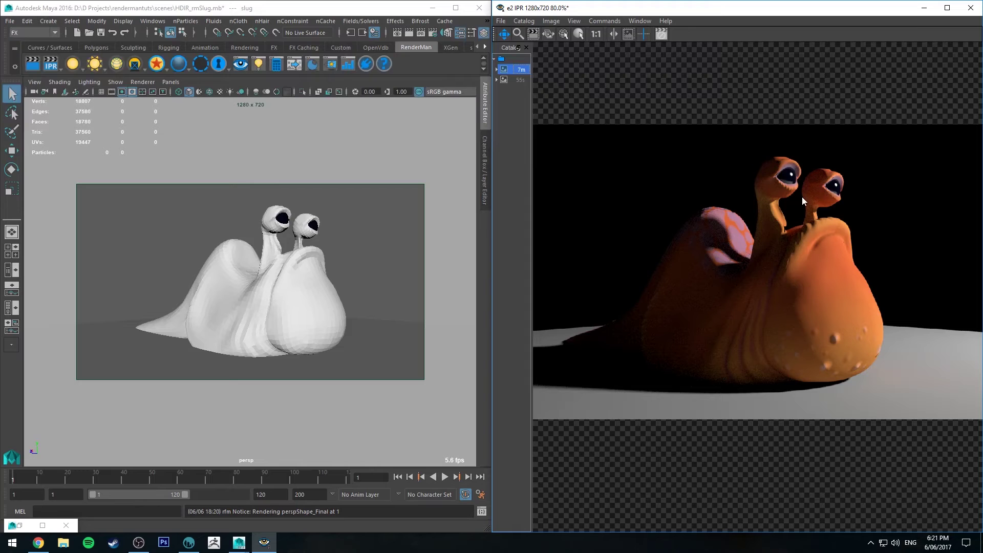
click(518, 80)
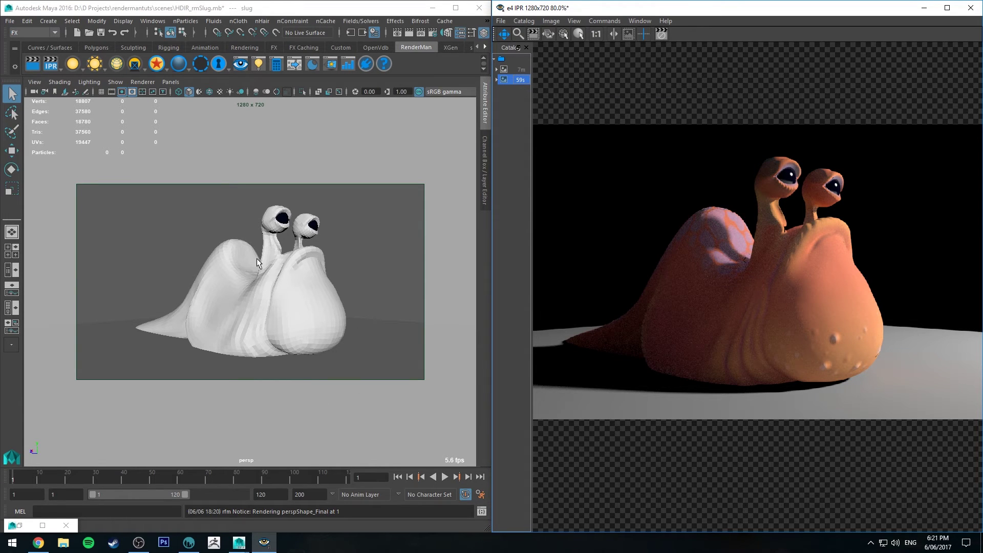
alt+drag(256, 258, 333, 230)
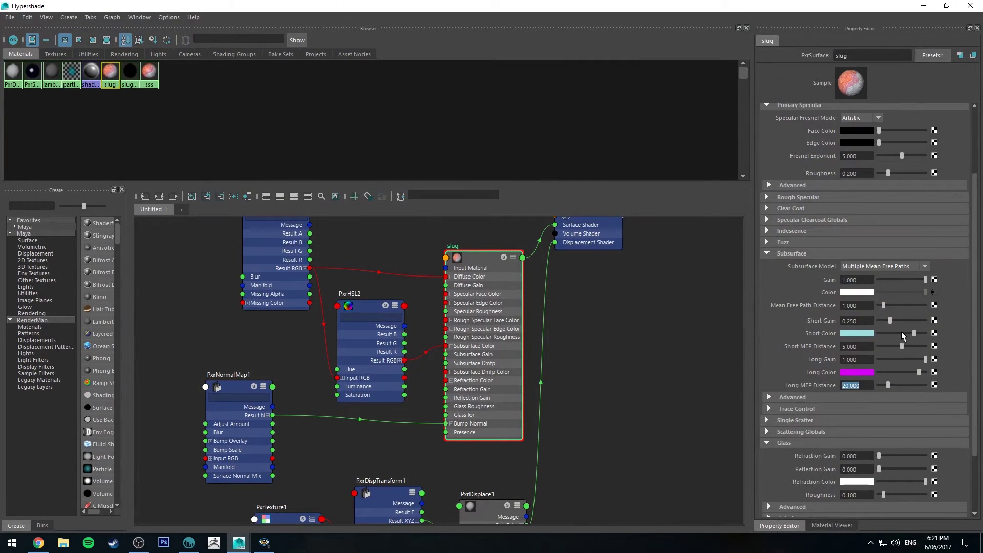
- Shift the slug's short scatter colour hue to pink and restart the IPR render
click(868, 334)
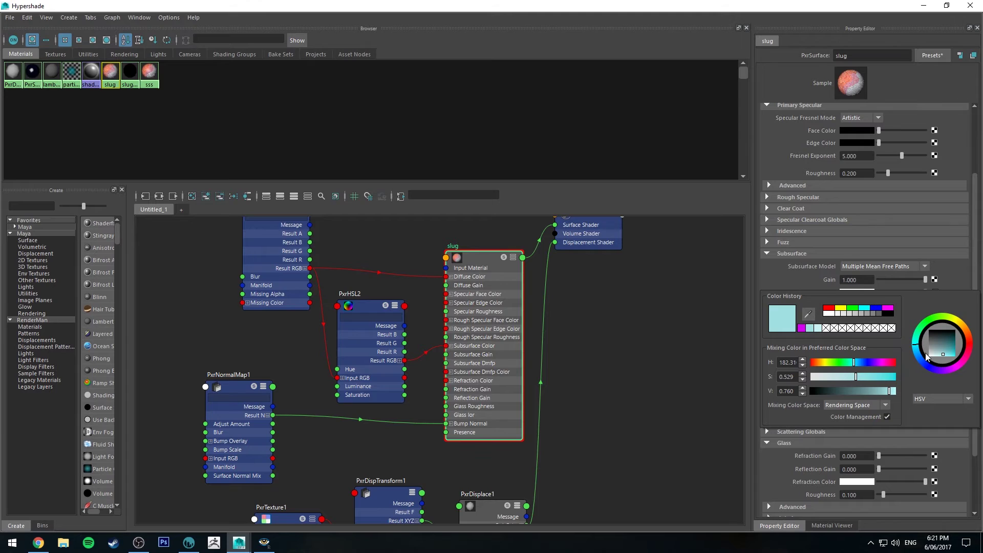
mouse_move(927, 357)
mouse_down()
mouse_move(941, 378)
mouse_move(972, 368)
mouse_move(958, 367)
mouse_up()
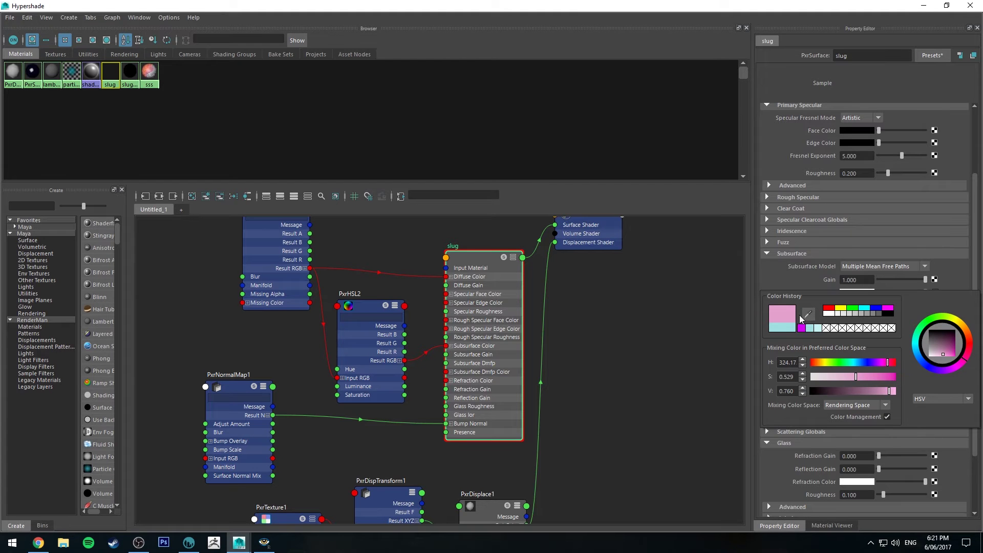
click(924, 6)
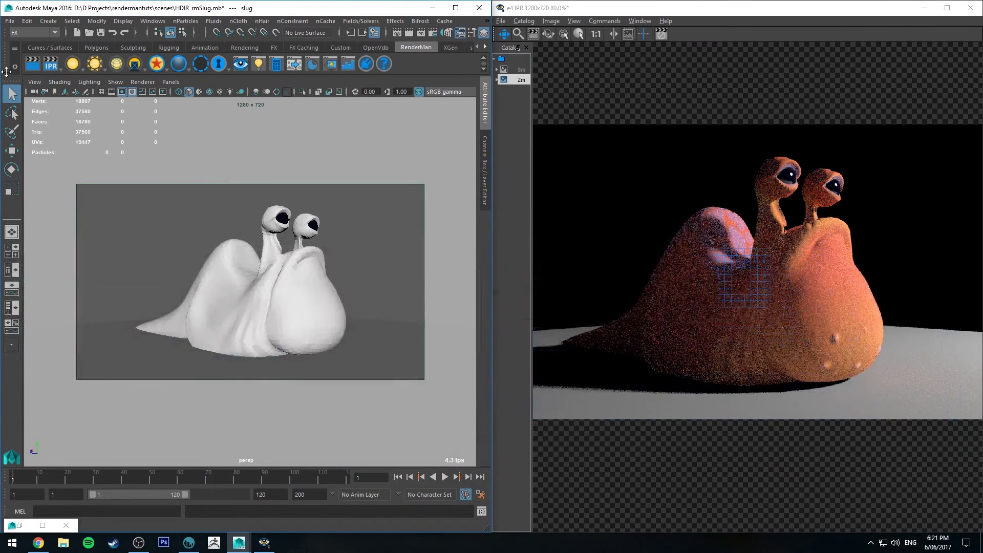
click(50, 64)
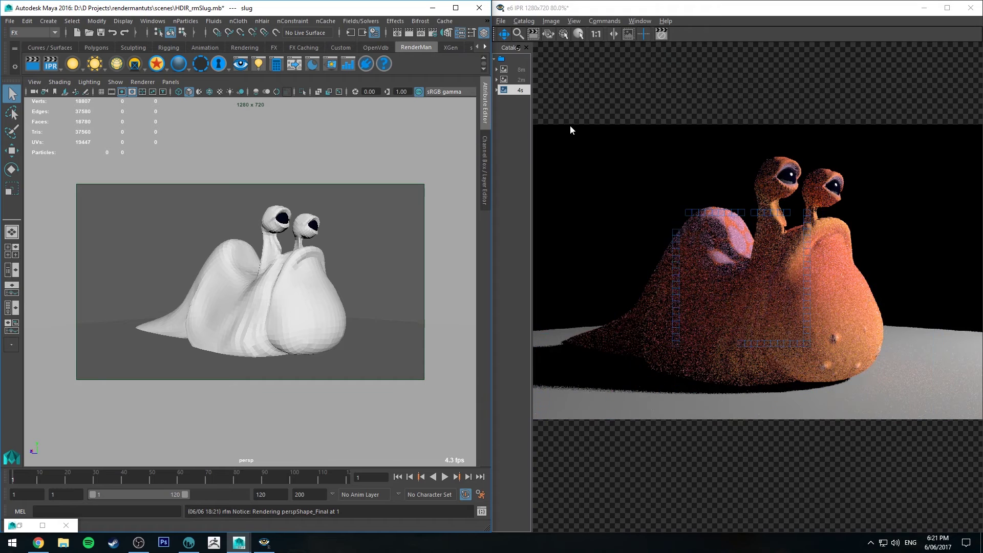
- Set the slug material's Long MFP Distance to 5.000 and return to the render
click(513, 92)
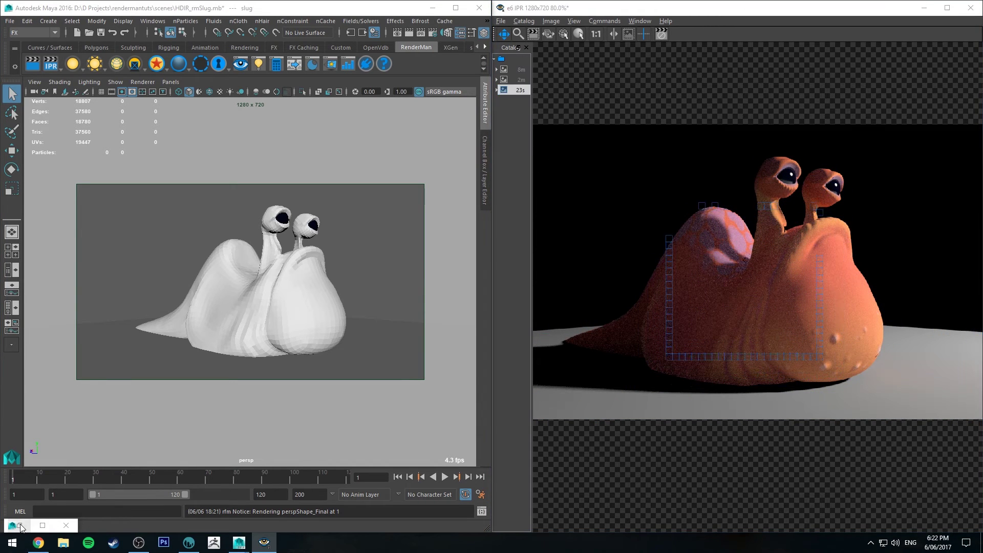
click(42, 525)
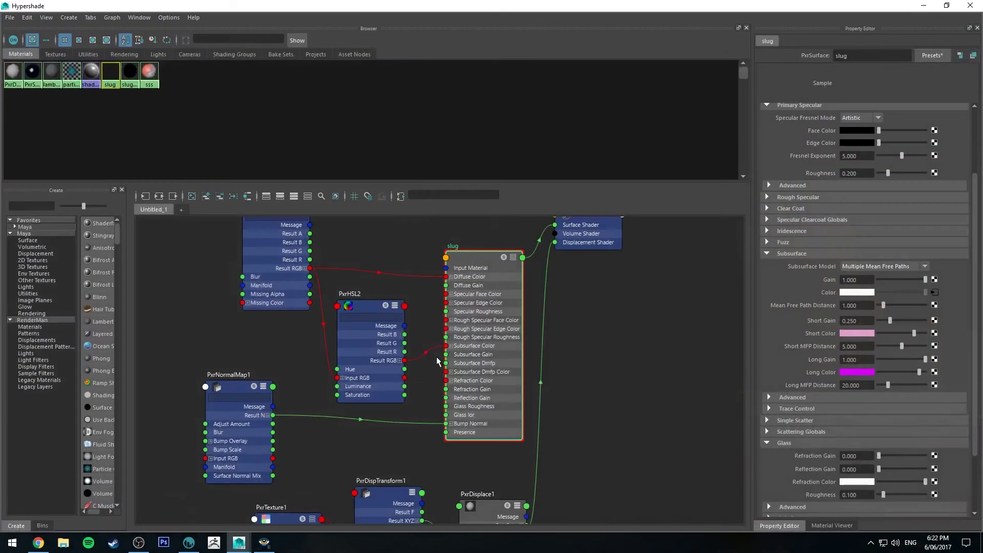
double_click(856, 384)
text(5)
key(Return)
click(924, 6)
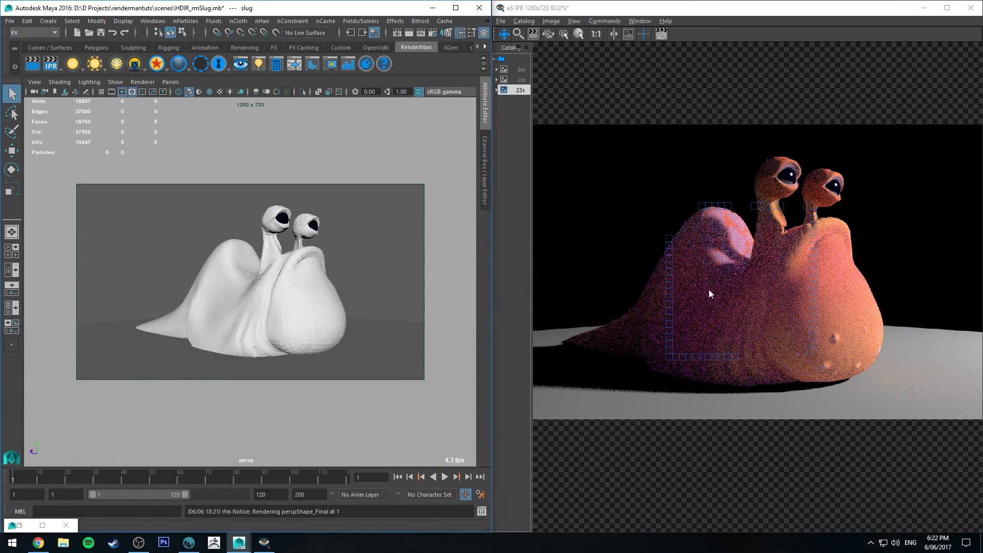
- Check the IPR render with the slug's Long MFP Distance at 15.000
click(19, 526)
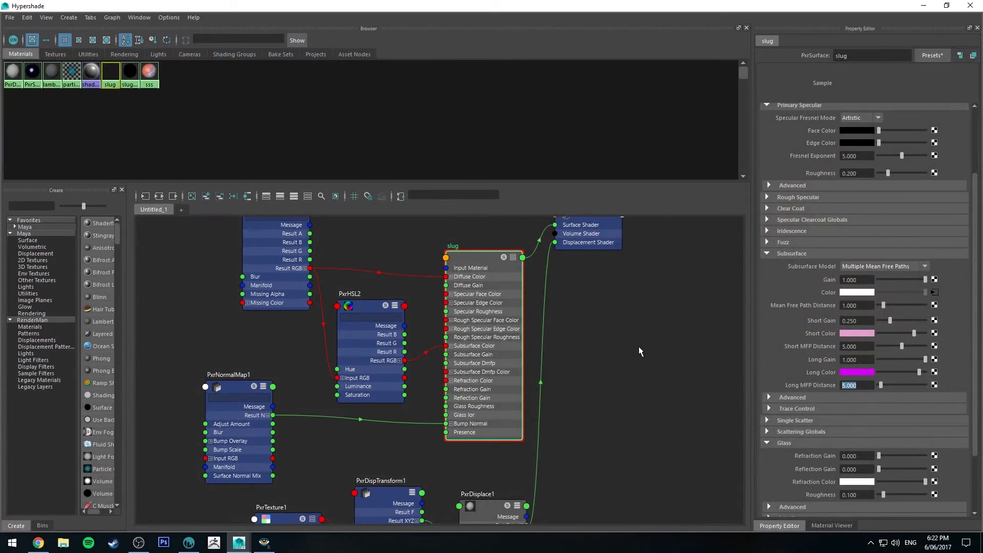
click(924, 6)
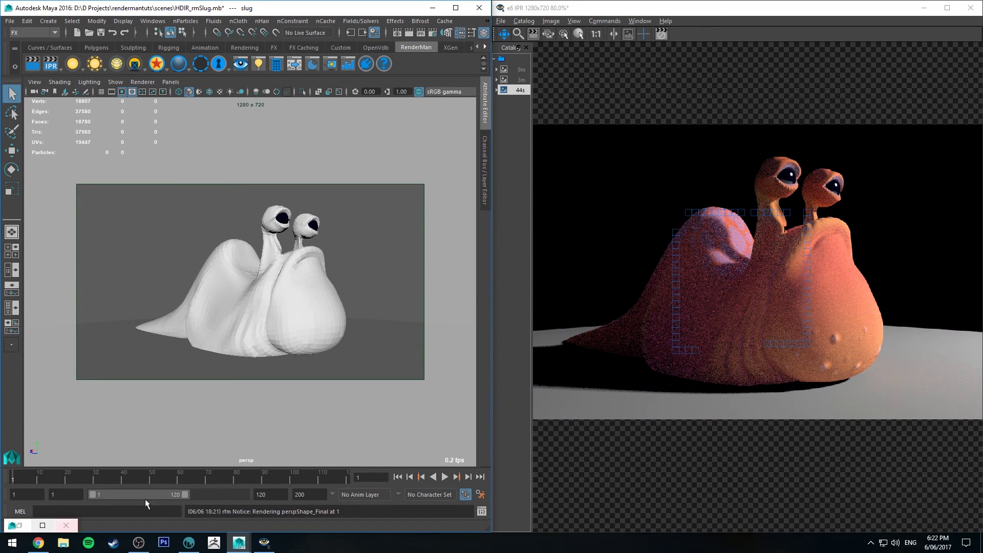
click(23, 525)
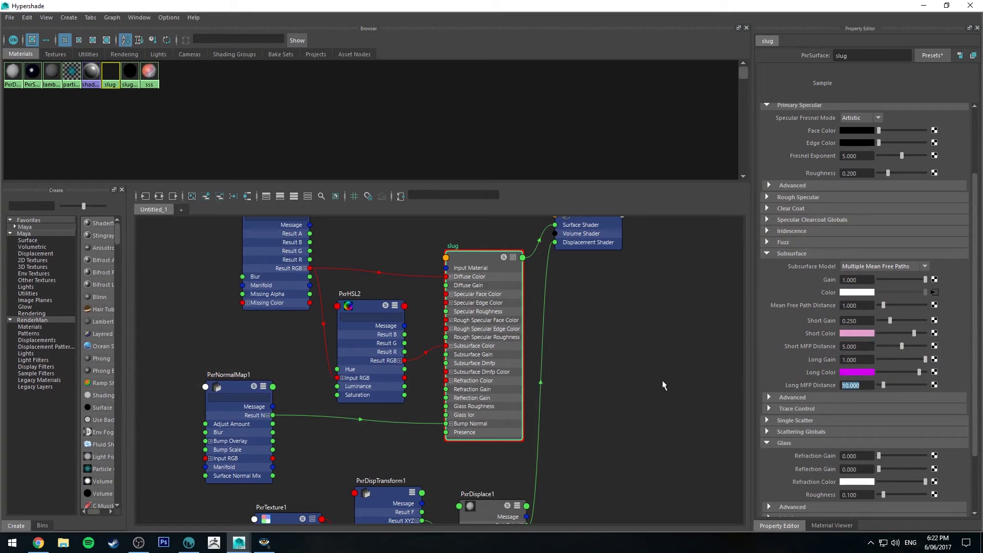
click(924, 6)
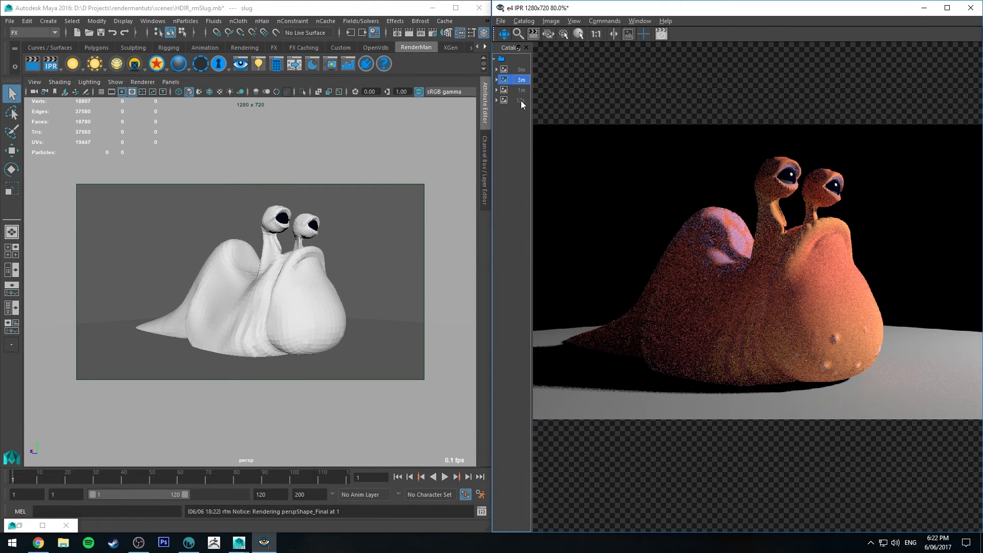
- Compare the newest IPR render with the earlier 3m render, then stop the IPR
click(521, 101)
click(521, 80)
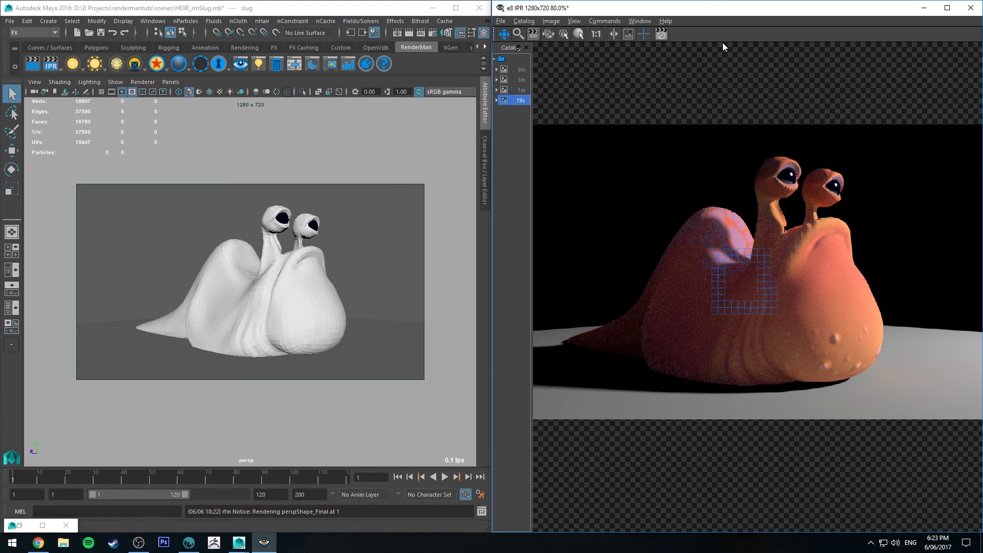
click(662, 34)
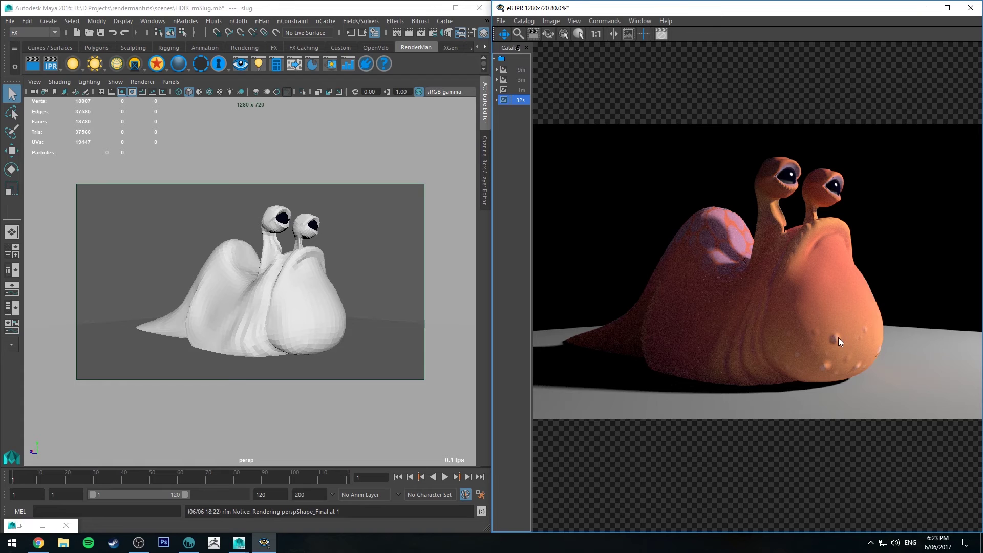
- Select the PxrHSL2 node and restart the RenderMan IPR preview beside the shader graph
click(26, 524)
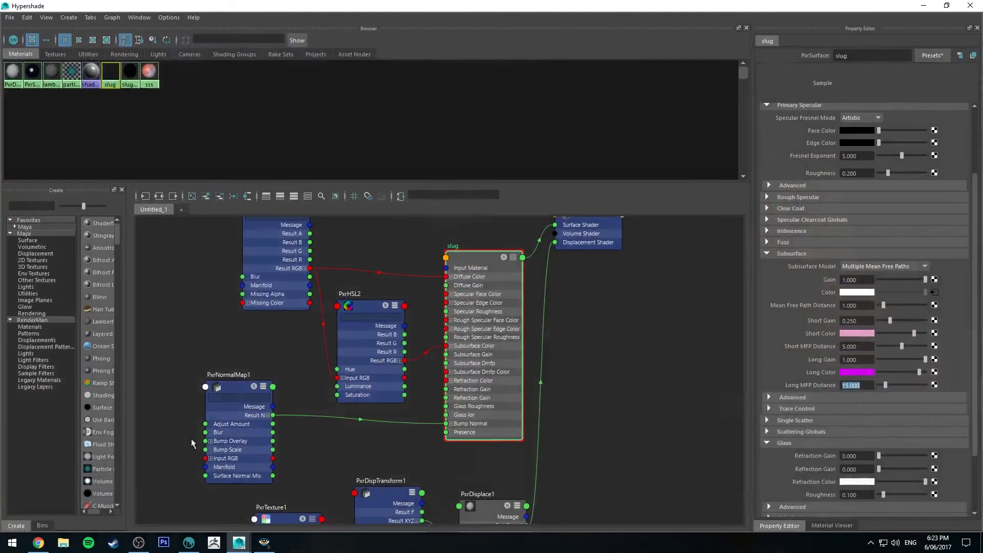
click(480, 262)
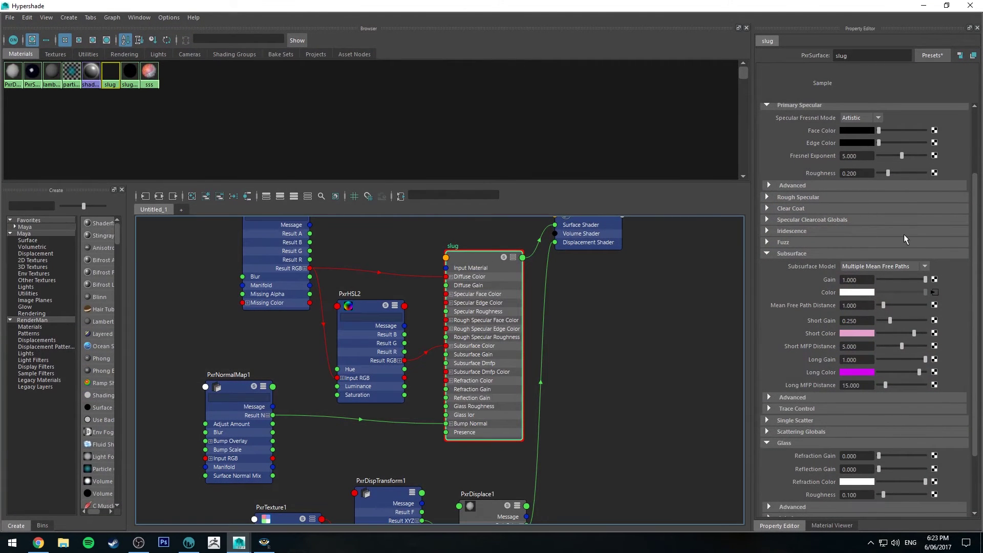
click(364, 308)
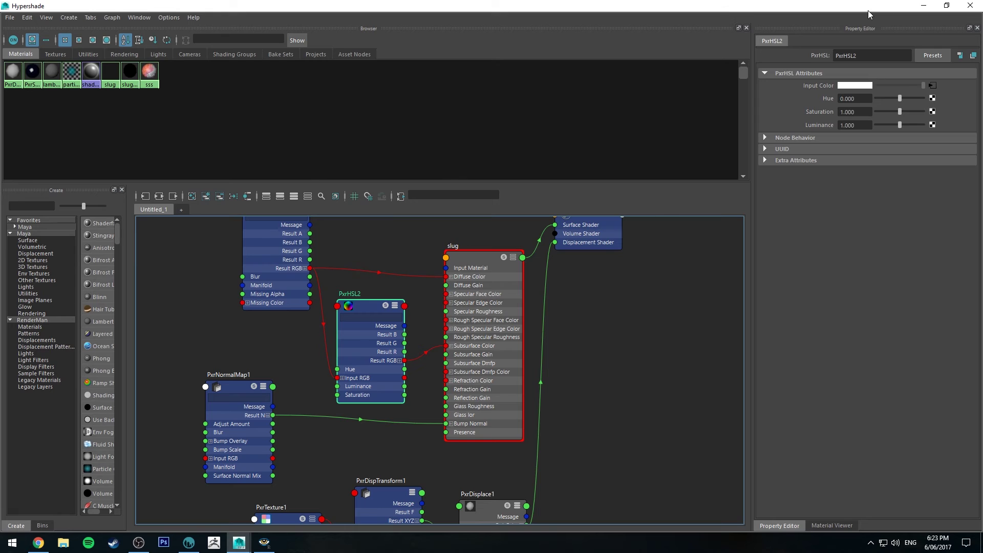
drag(878, 5, 376, 103)
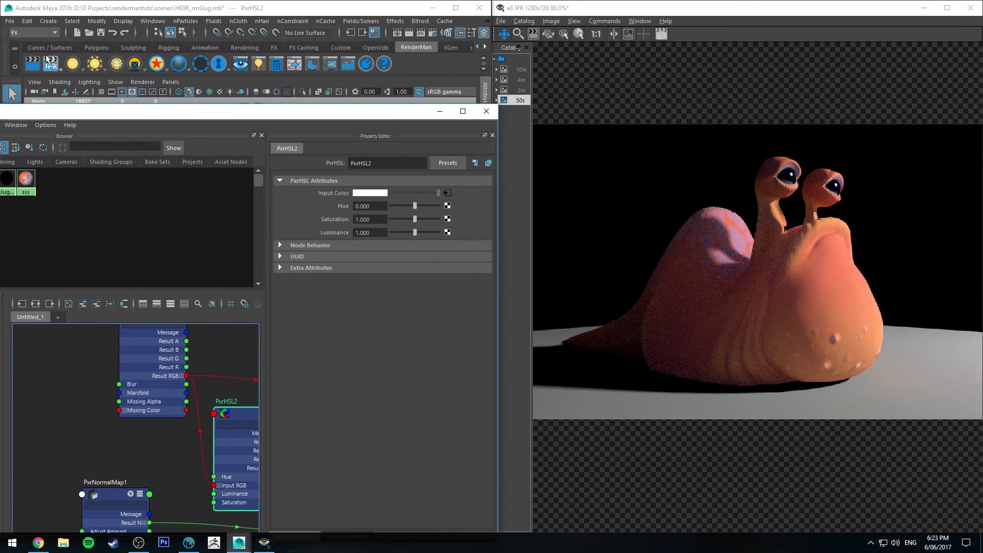
click(49, 60)
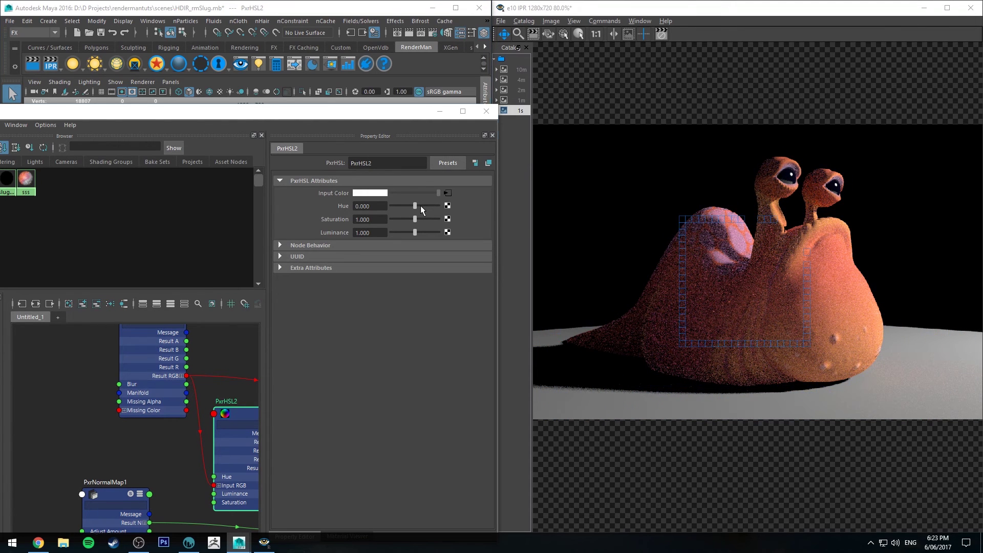
- Try PxrHSL2 Hue shifts toward purple, then reset Hue to 0
drag(416, 205, 423, 206)
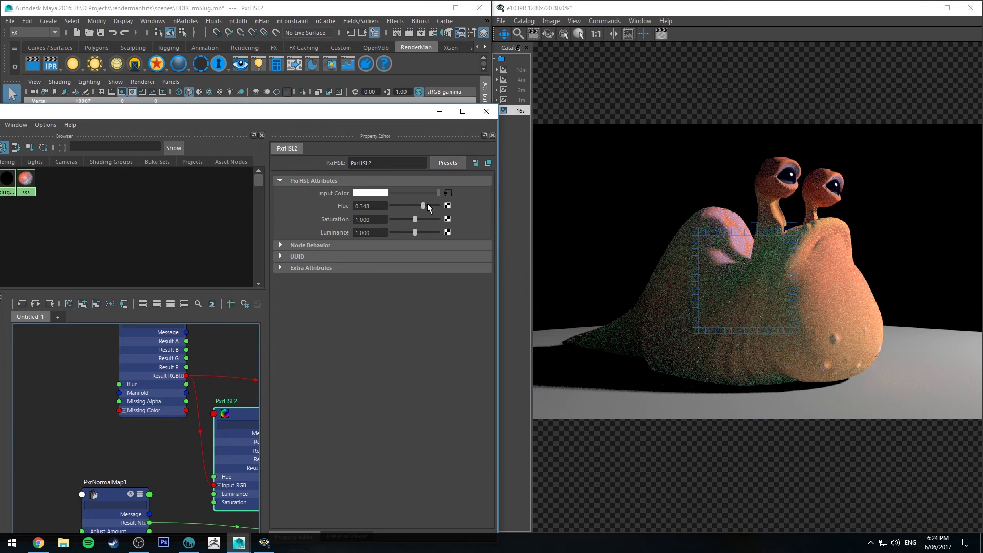
drag(428, 207, 431, 207)
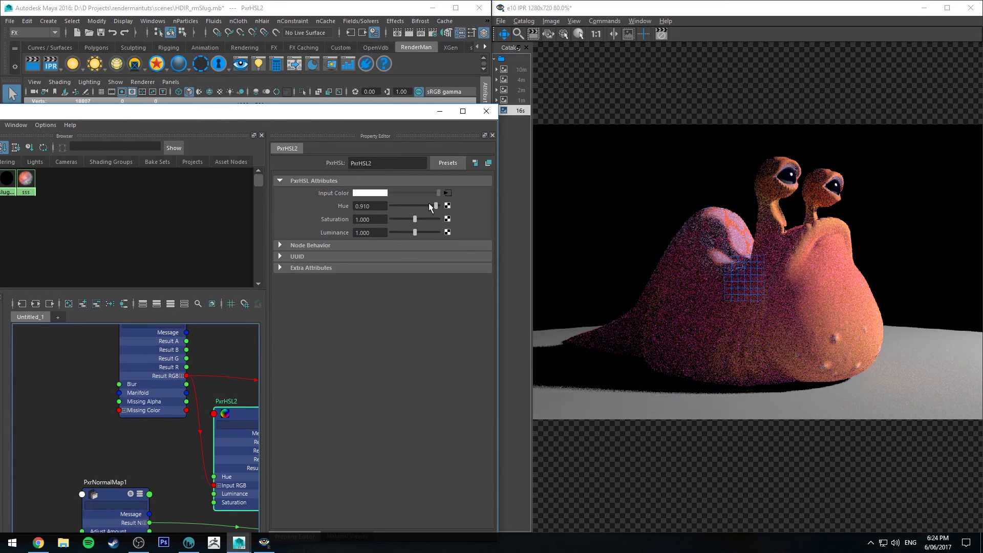
double_click(379, 205)
text(0)
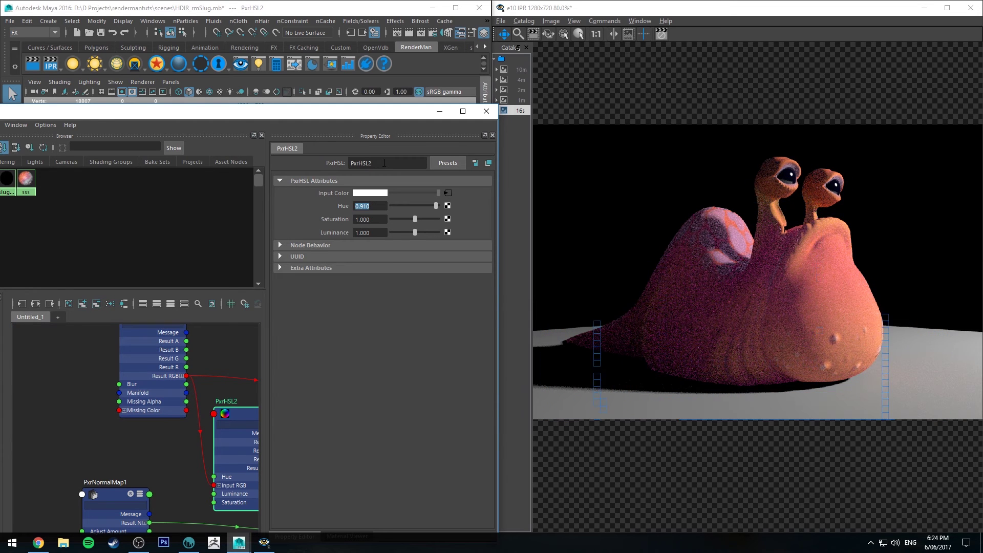
key(Return)
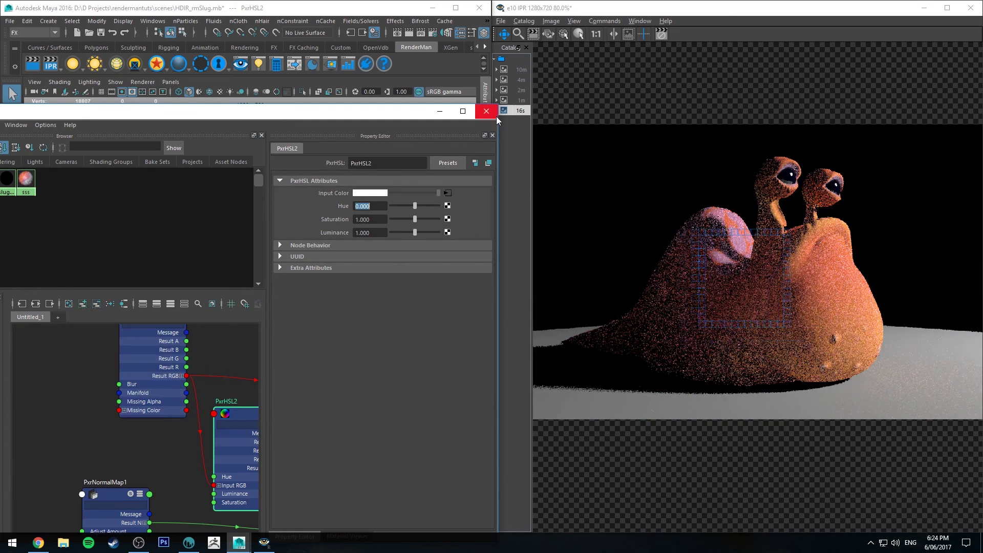
- Give primary specular dark grey Face and Edge colours and Roughness 0.4
click(489, 115)
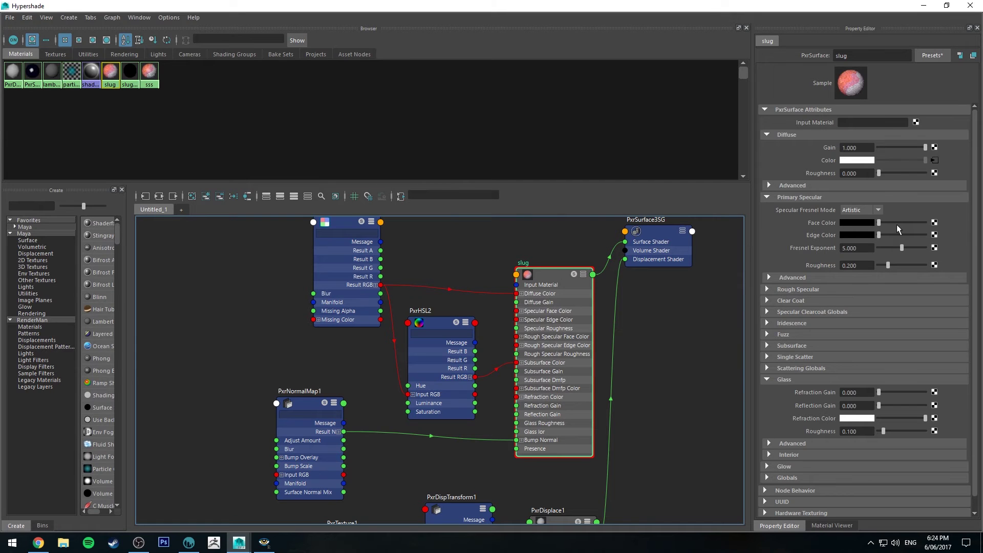
drag(880, 223, 885, 226)
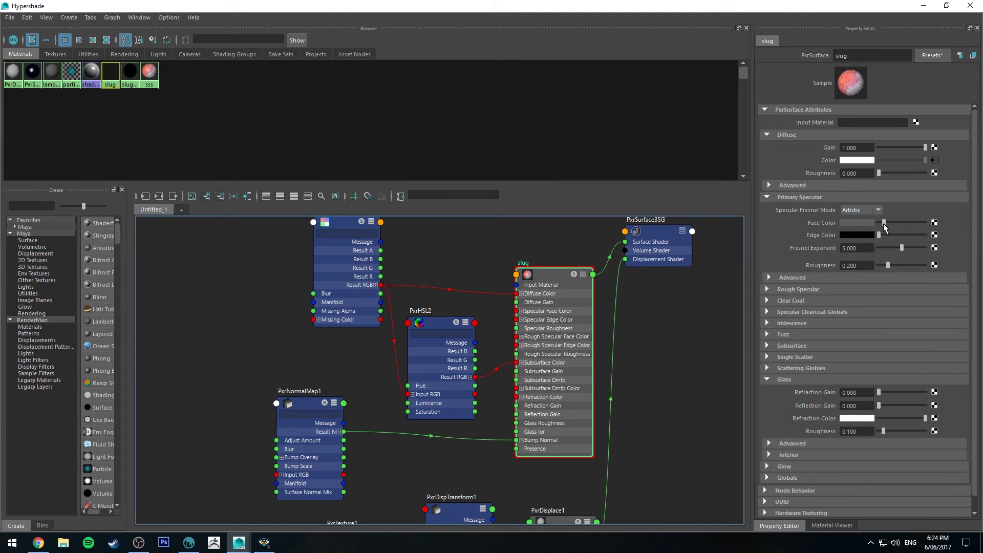
click(885, 233)
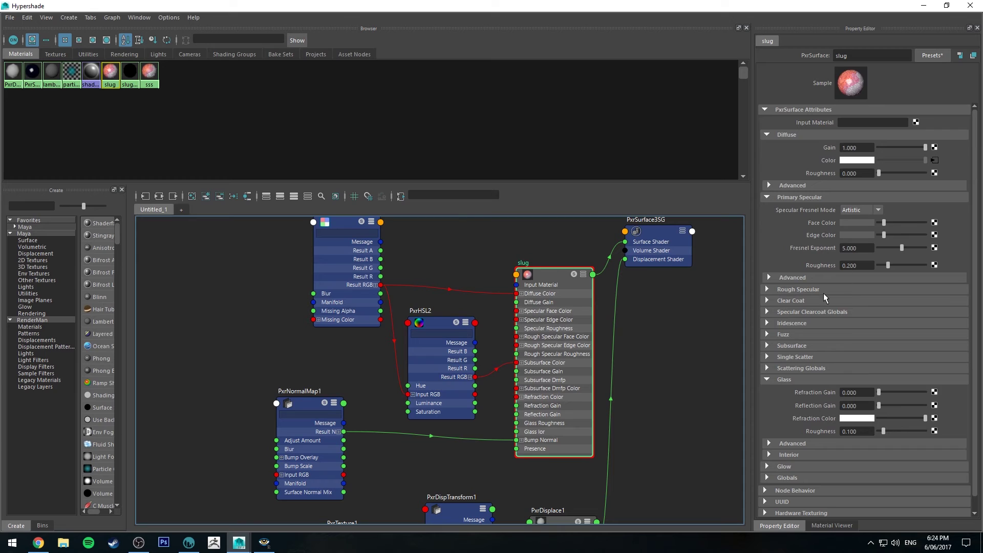
click(874, 261)
text(0.4)
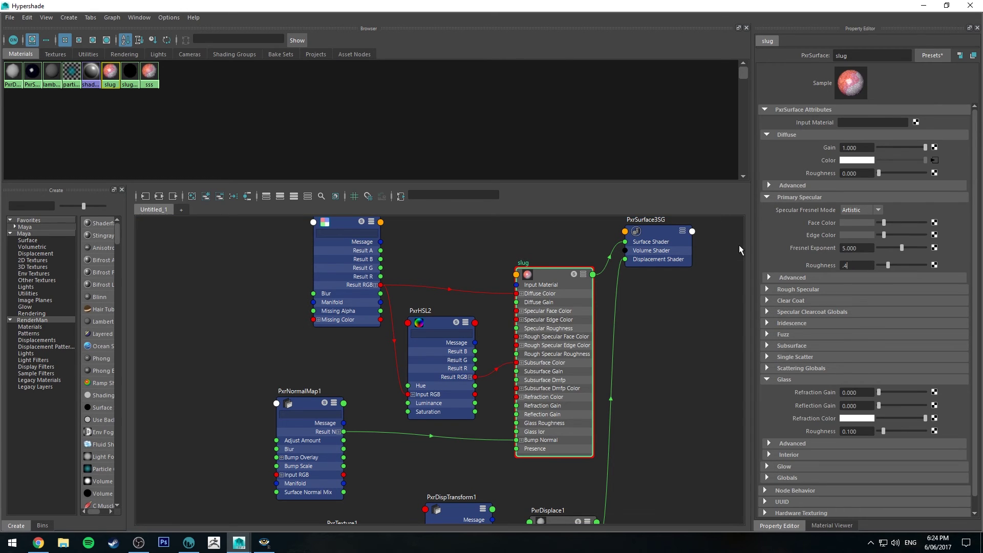
key(Return)
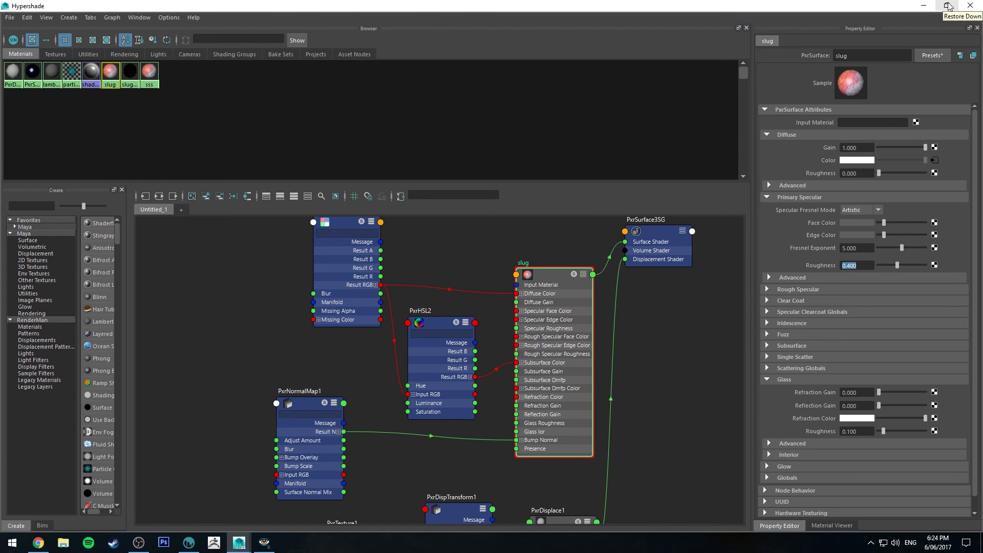
click(948, 5)
- Tile Maya beside the render view and show the slug's PxrSurface attributes
key(super+Down)
key(super+Left)
click(711, 186)
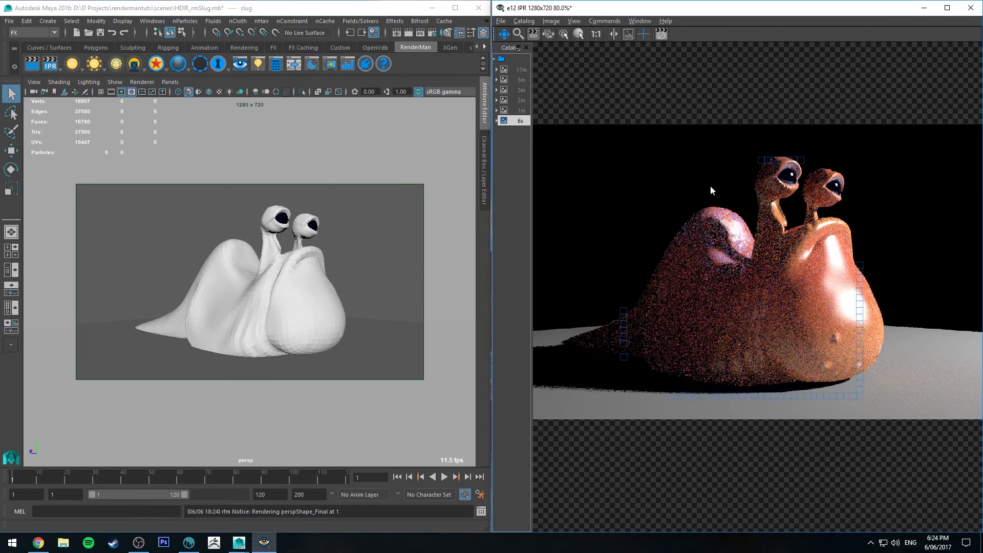
click(299, 305)
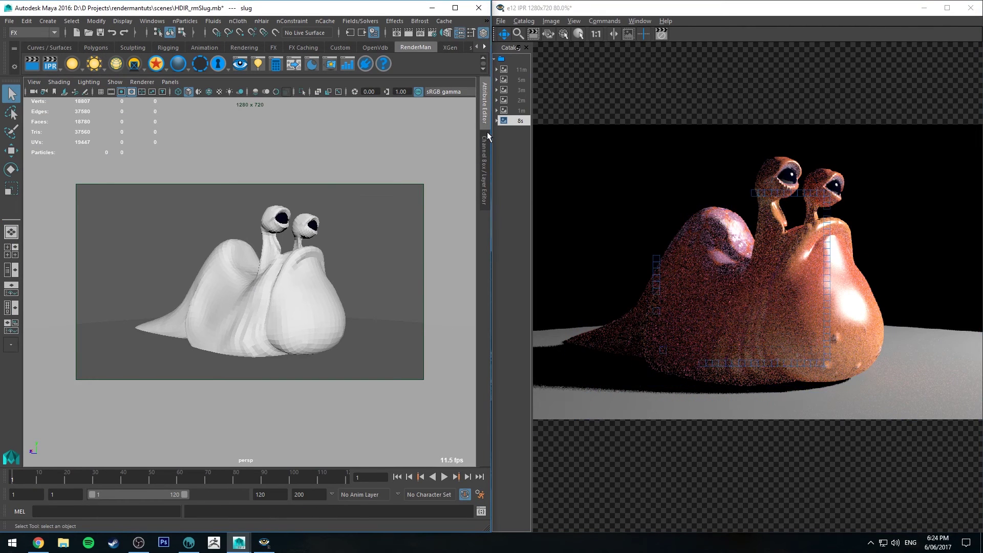
click(484, 102)
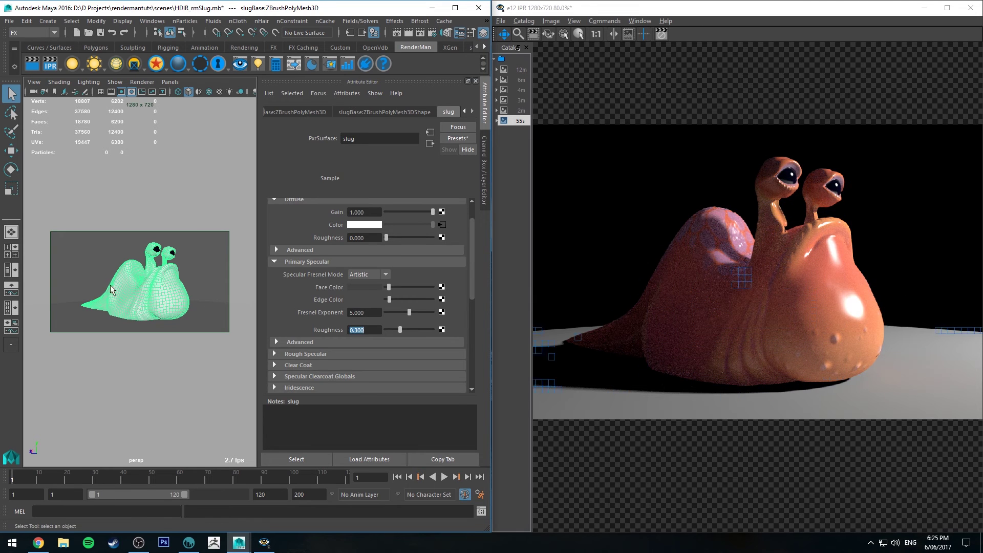
- Tumble and dolly the persp camera to a closer front-side view of the slug
alt+drag(163, 287, 211, 278)
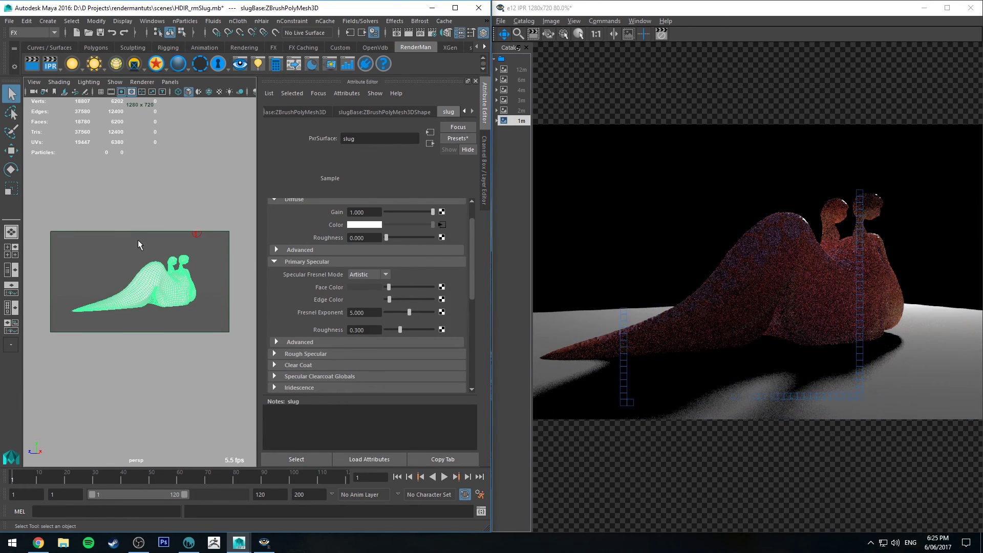
alt+drag(135, 249, 236, 254)
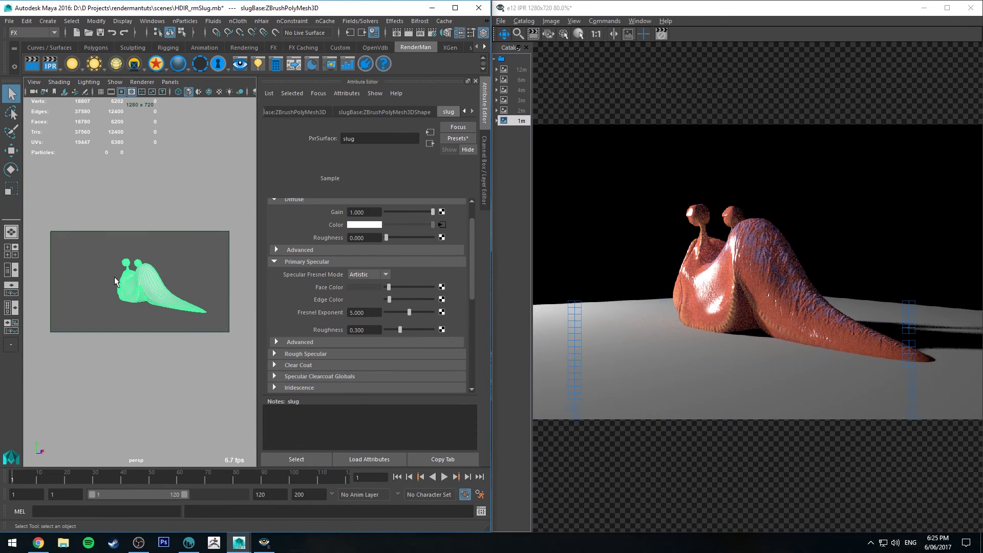
alt+drag(115, 276, 182, 274)
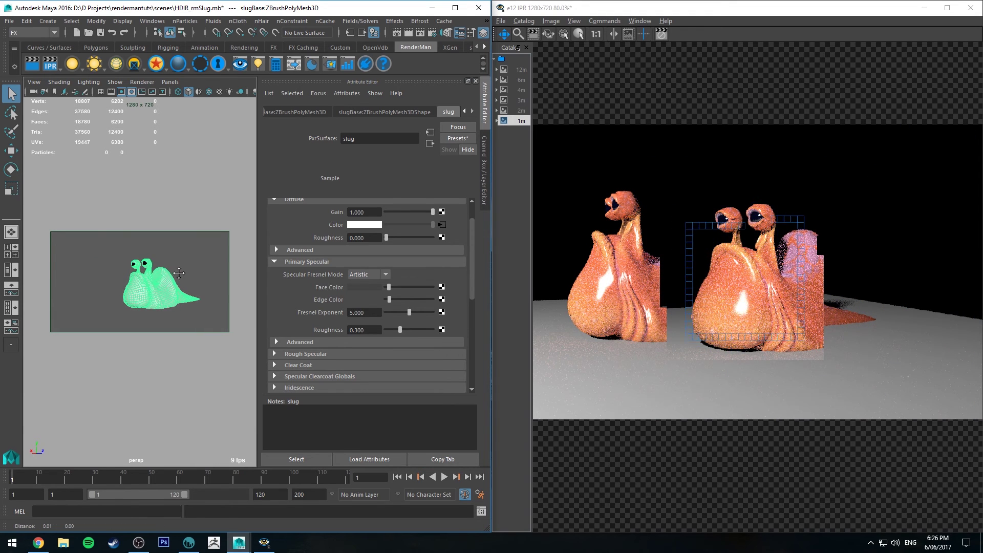
mouse_move(176, 275)
alt+right_down()
mouse_move(167, 272)
mouse_move(178, 290)
mouse_move(180, 279)
alt+right_up()
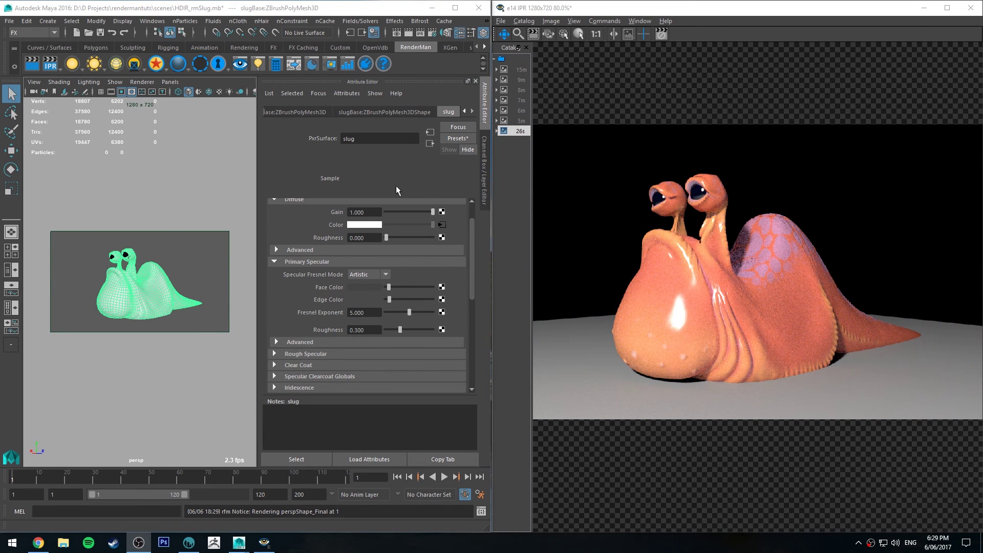
- Lower the slug's Diffuse Gain through 0.76 and 0.3 toward 0
scroll(410, 235, down, 2)
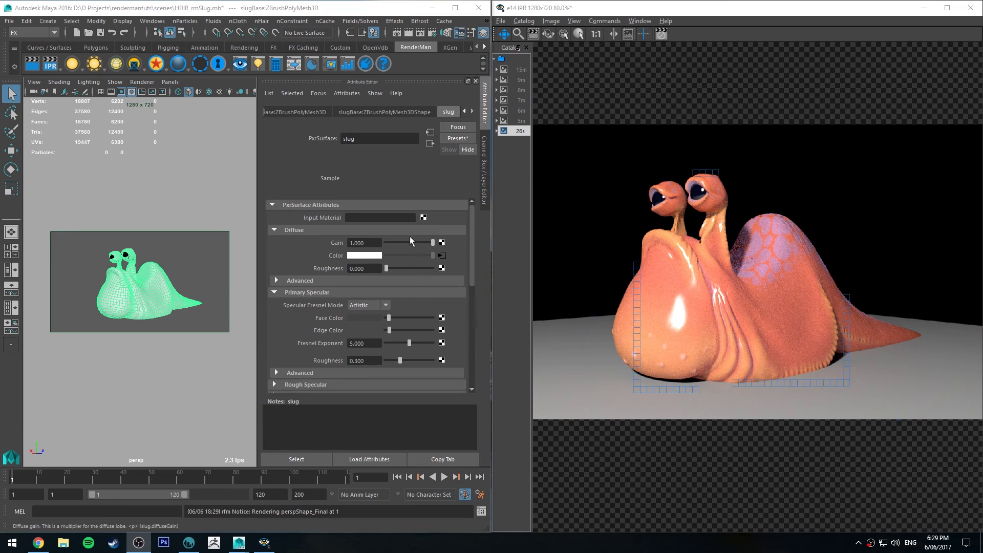
scroll(318, 270, down, 2)
scroll(318, 270, up, 4)
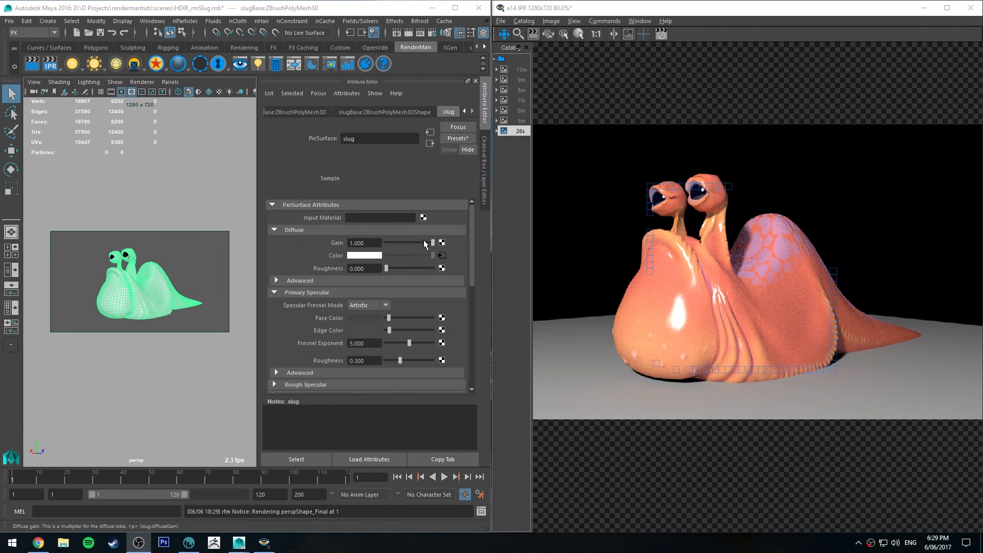
drag(423, 240, 419, 242)
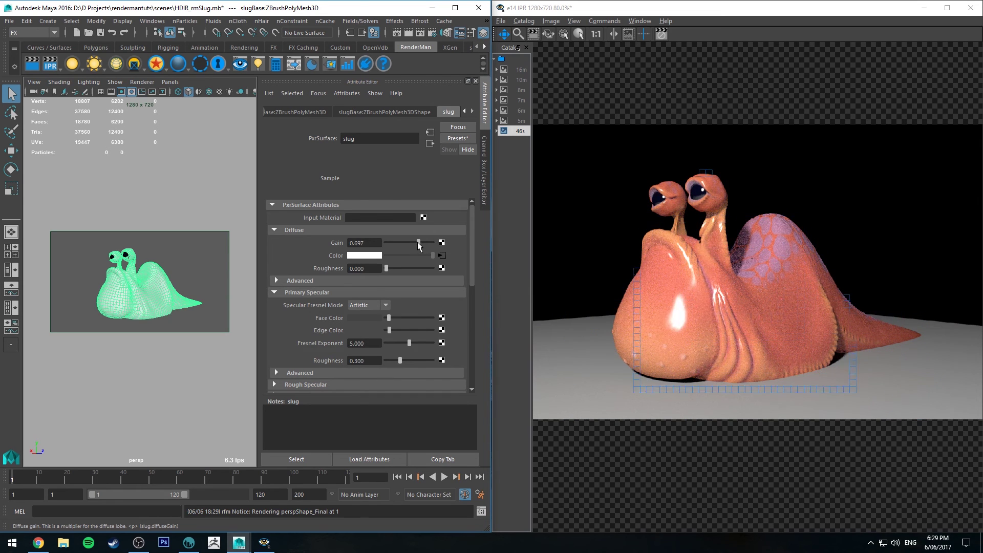
drag(417, 242, 369, 241)
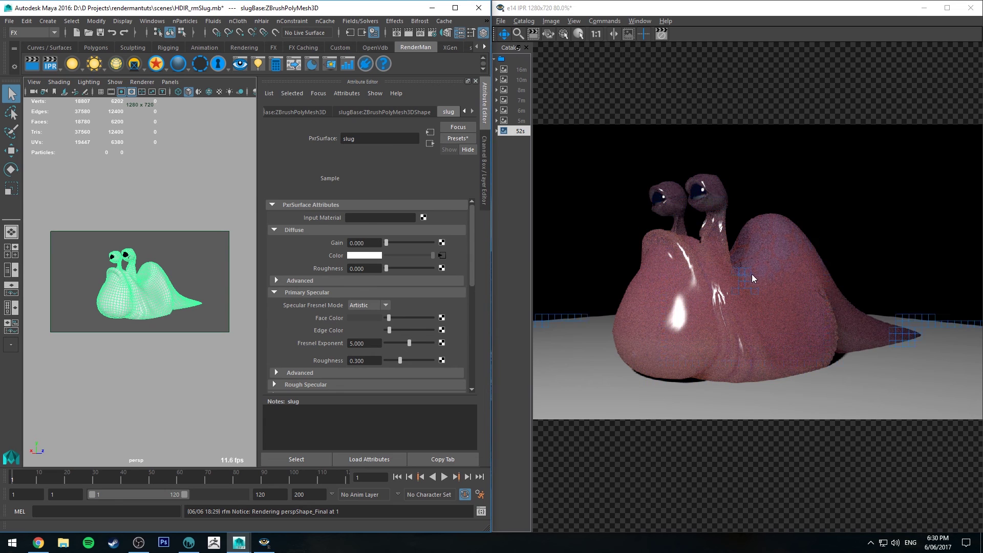
scroll(315, 281, down, 5)
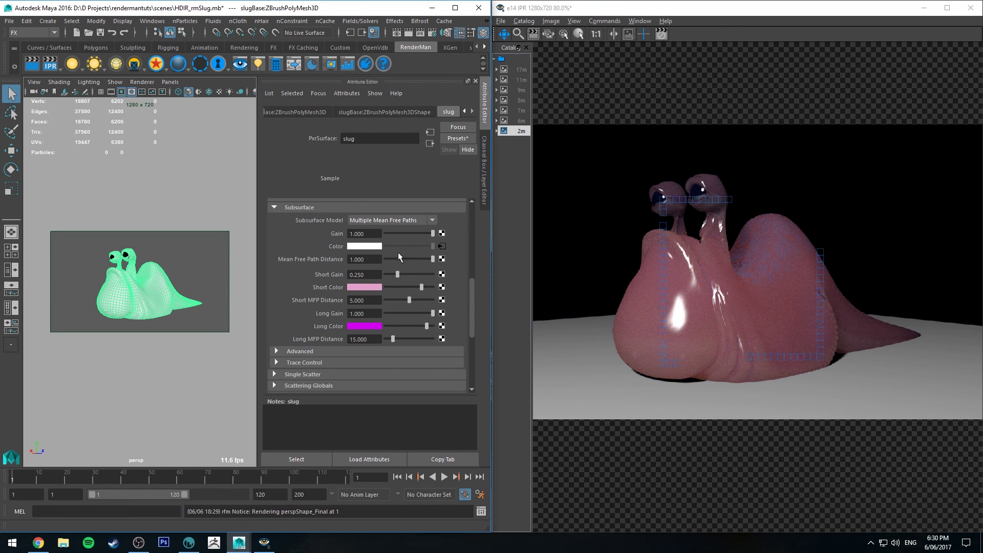
- Raise the slug's Diffuse Gain to 1.0, then ease it back to 0.854
scroll(397, 254, up, 8)
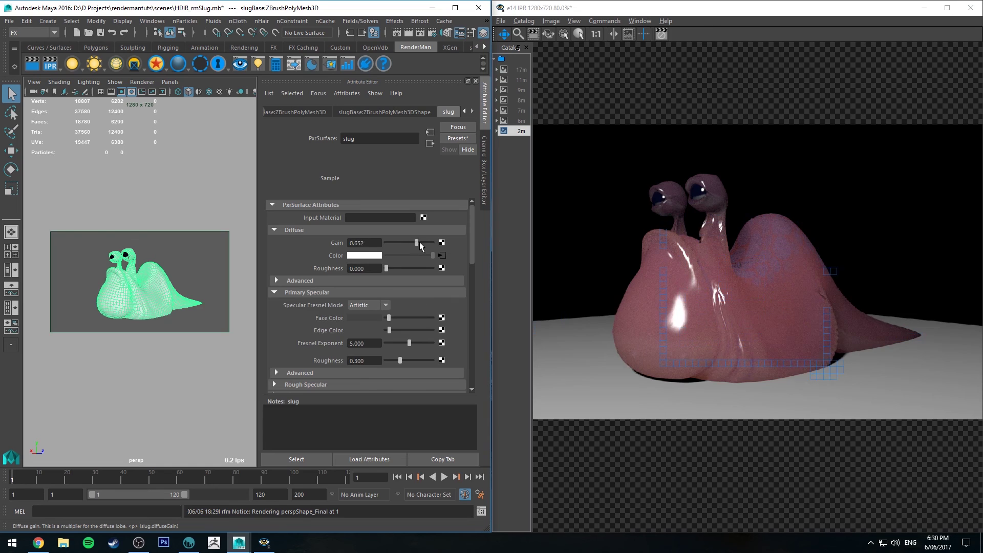
click(422, 242)
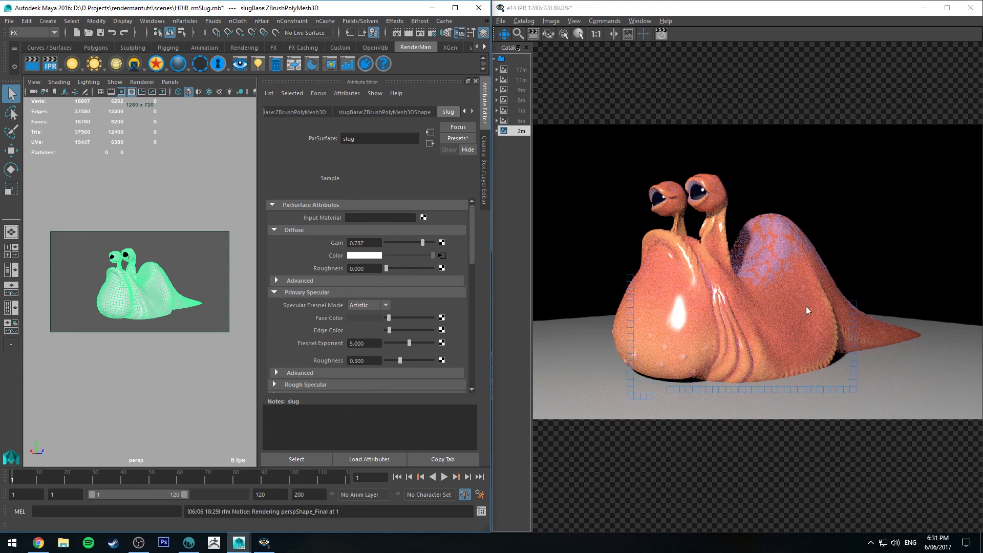
click(433, 242)
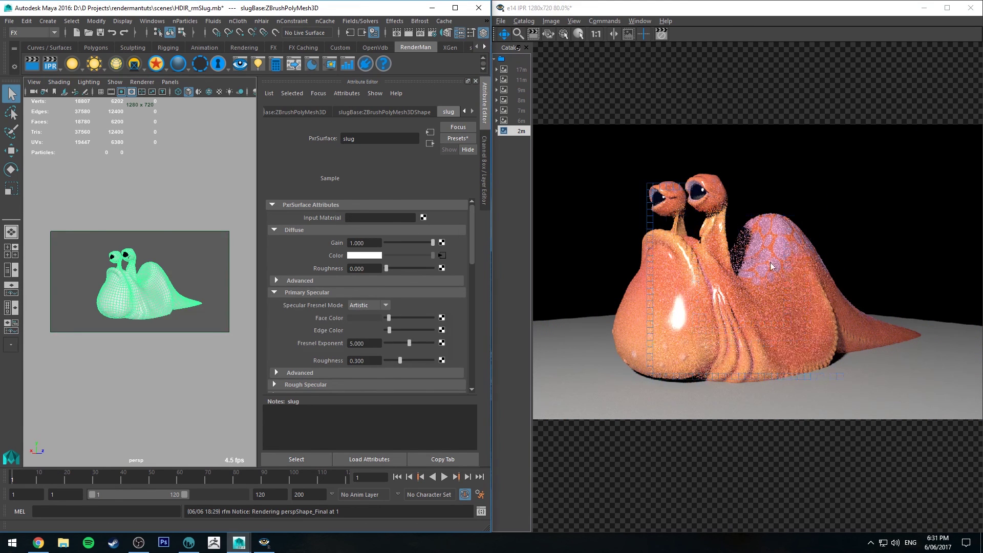
drag(427, 241, 425, 241)
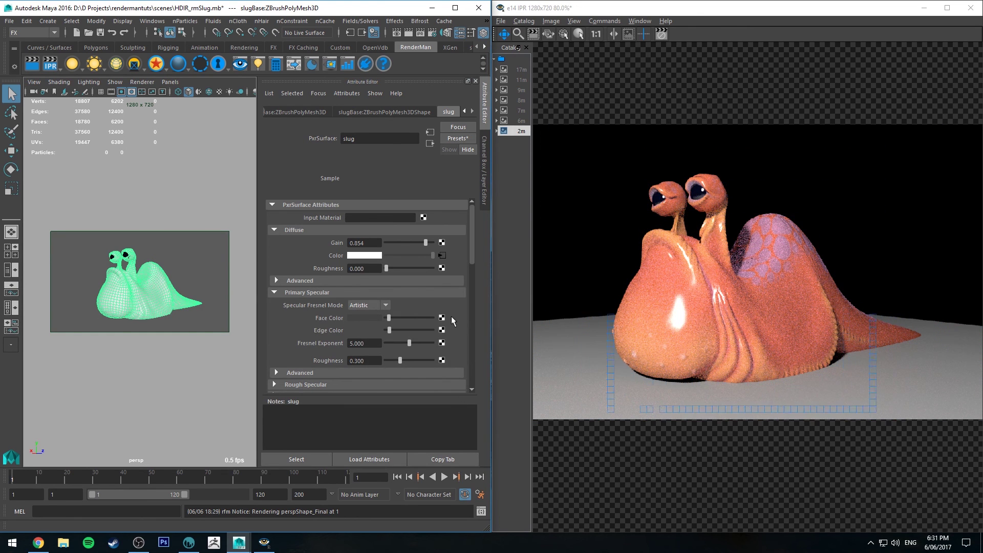
scroll(451, 315, down, 6)
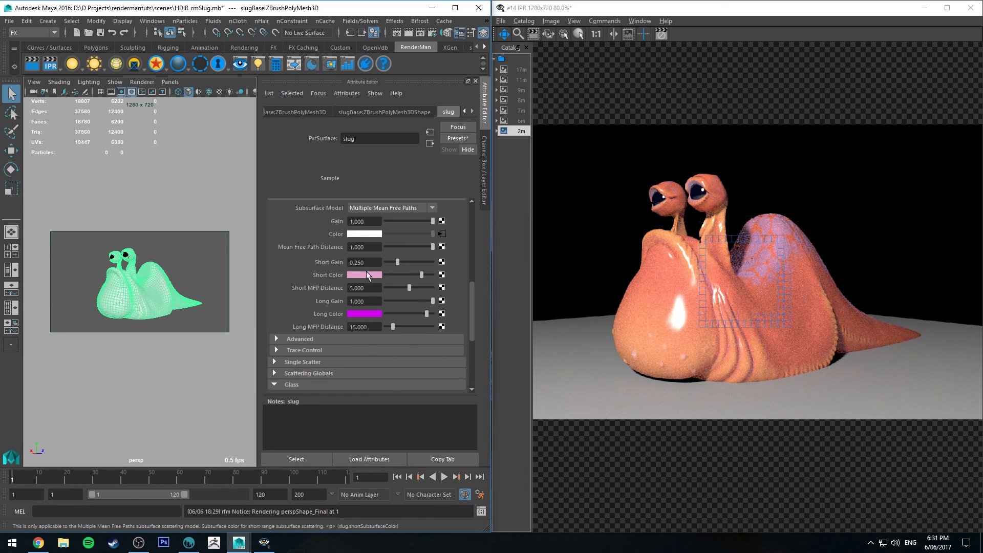